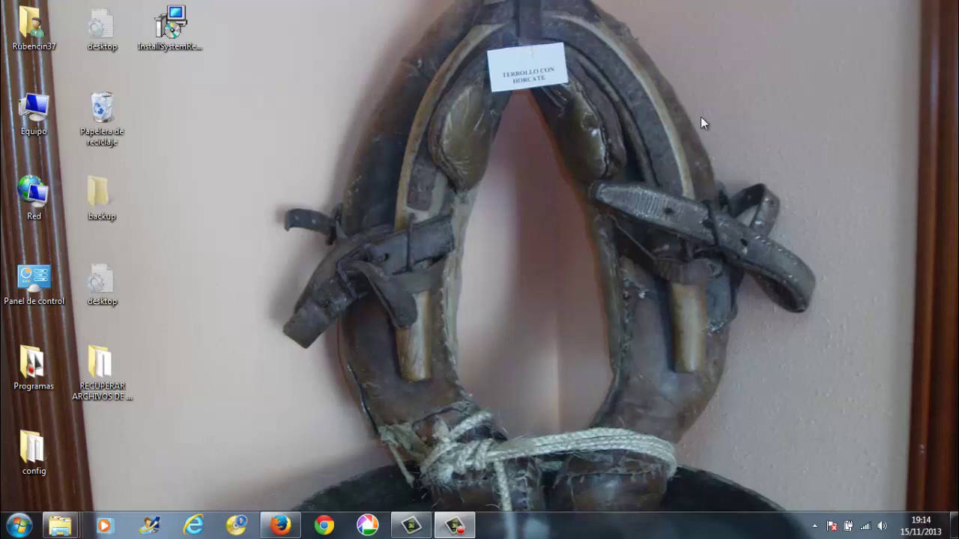
Download InstallSystemRestoreExplorer.msi from the official server link on the Softpile page in Firefox, and return to the desktop
left_click(281, 526)
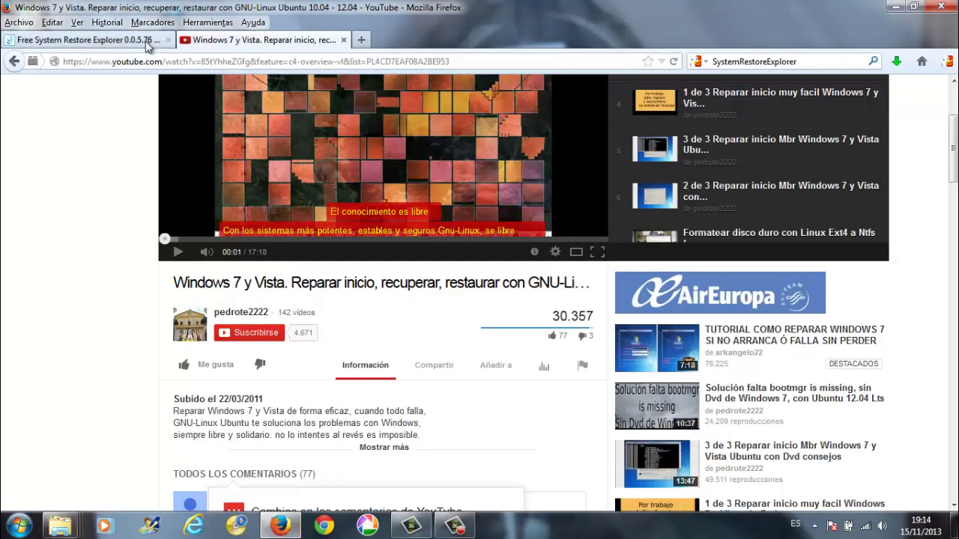
left_click(86, 40)
scroll(605, 298, "down", 3)
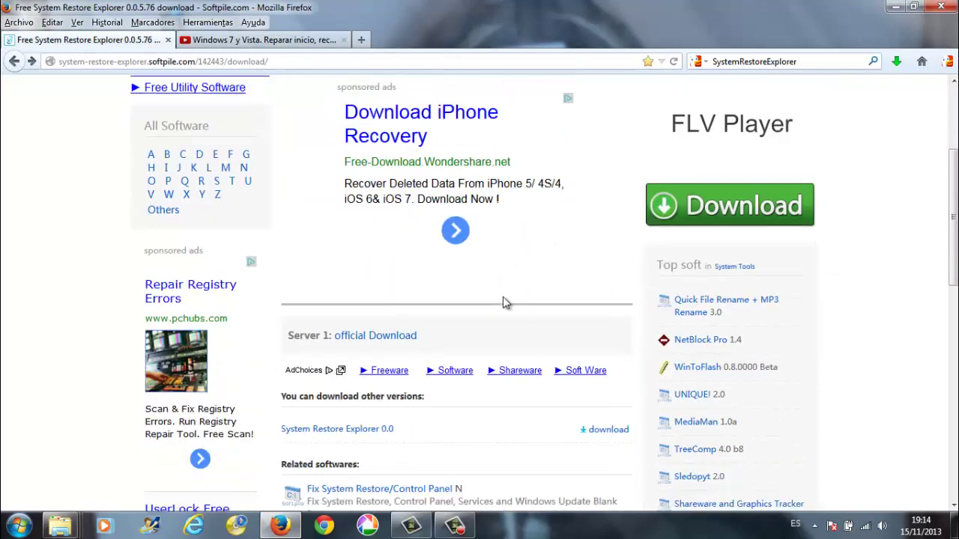
left_click(380, 340)
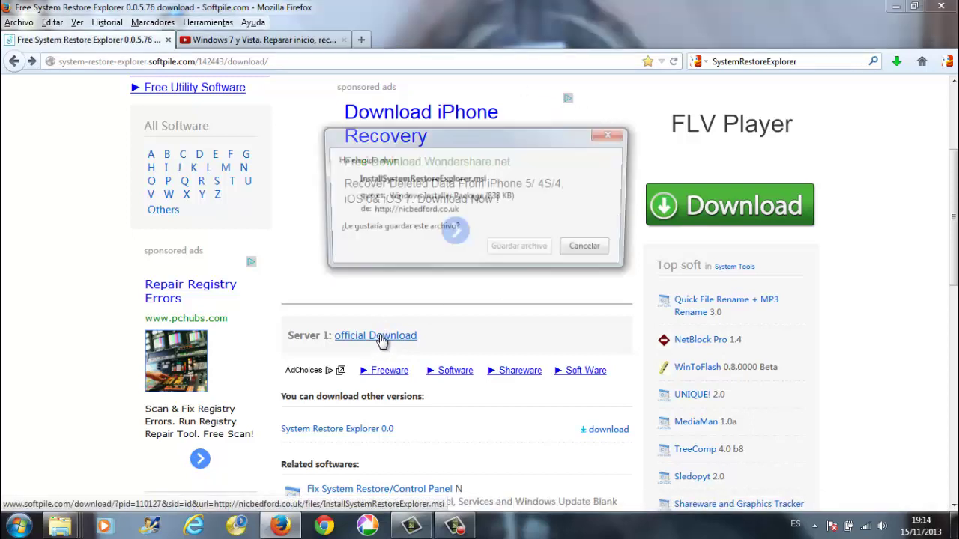
left_click(510, 253)
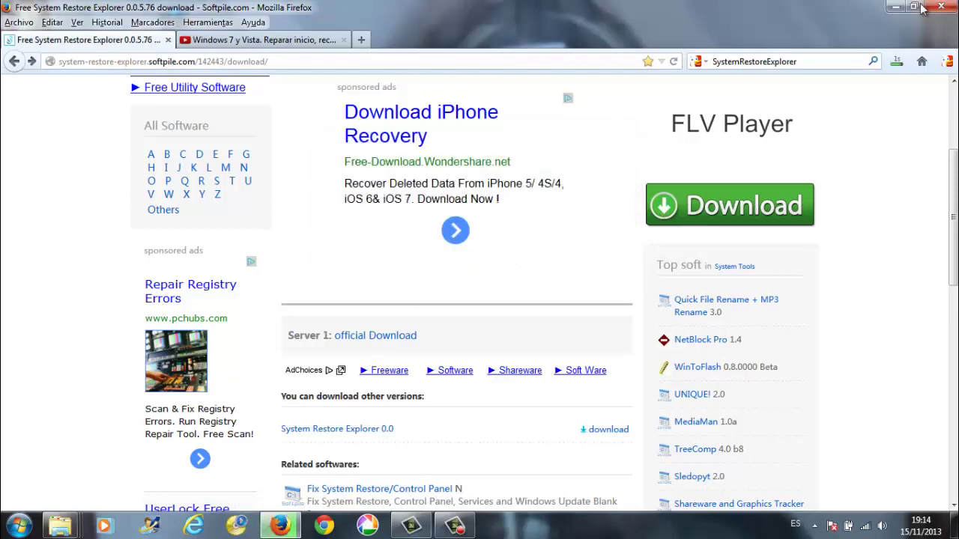
left_click(896, 7)
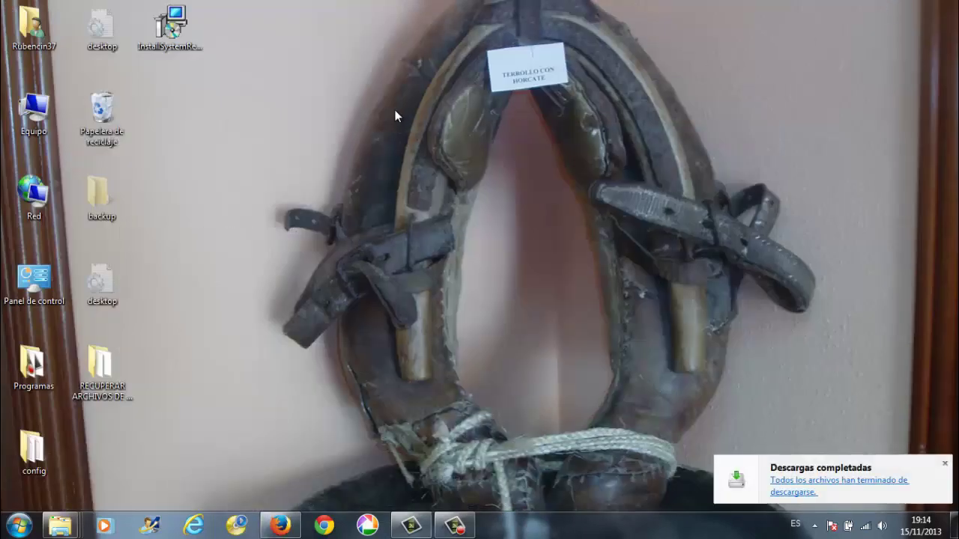
Run the System Restore Explorer installer from the desktop, accepting the license agreement and keeping the default destination folder
double_click(190, 37)
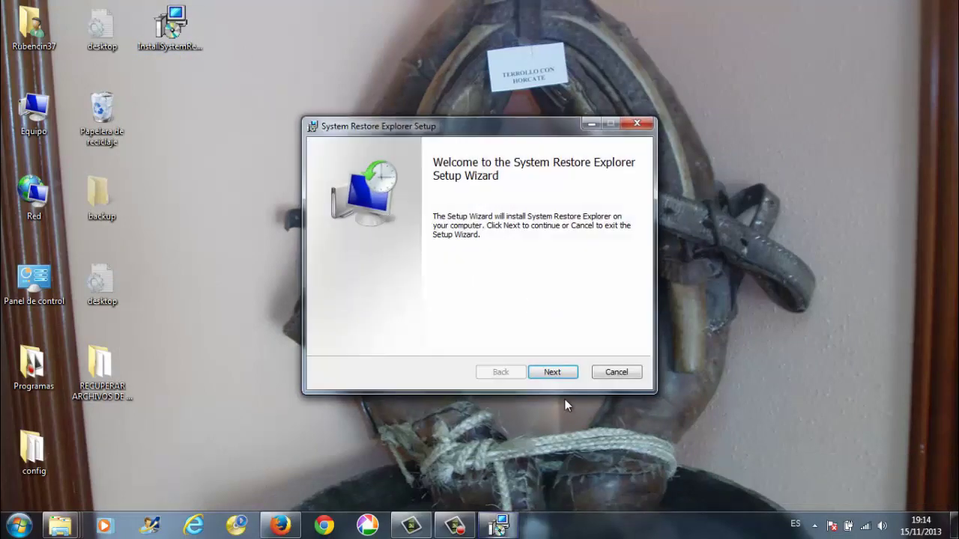
left_click(560, 377)
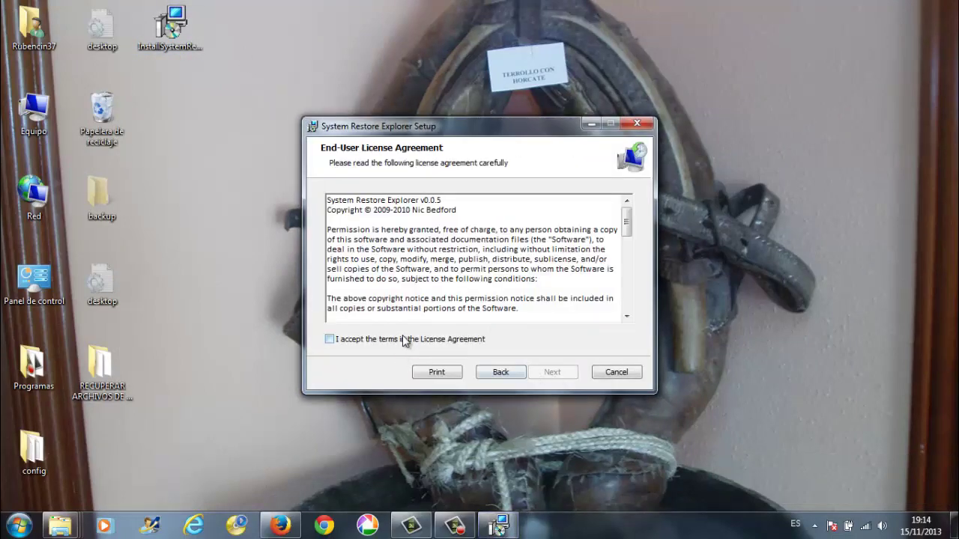
left_click(405, 339)
left_click(544, 378)
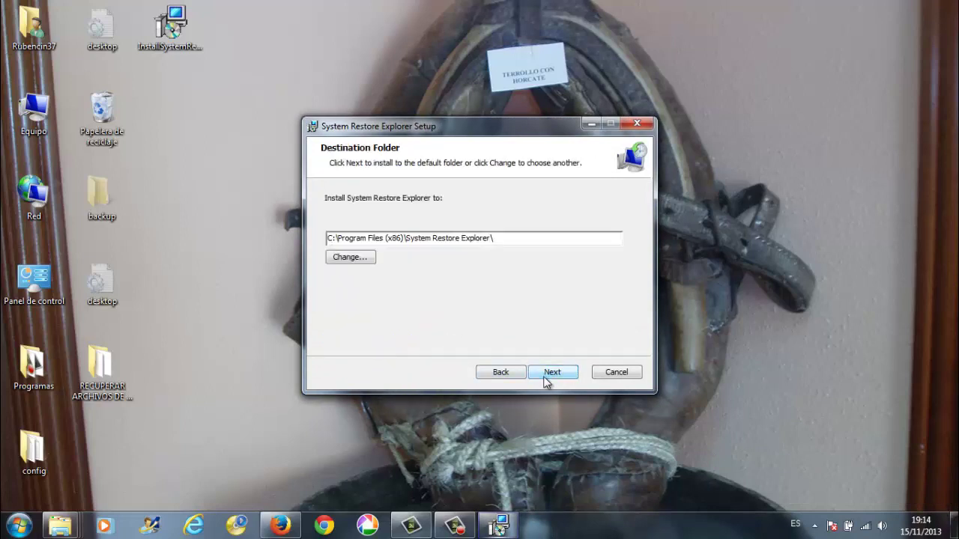
left_click(551, 372)
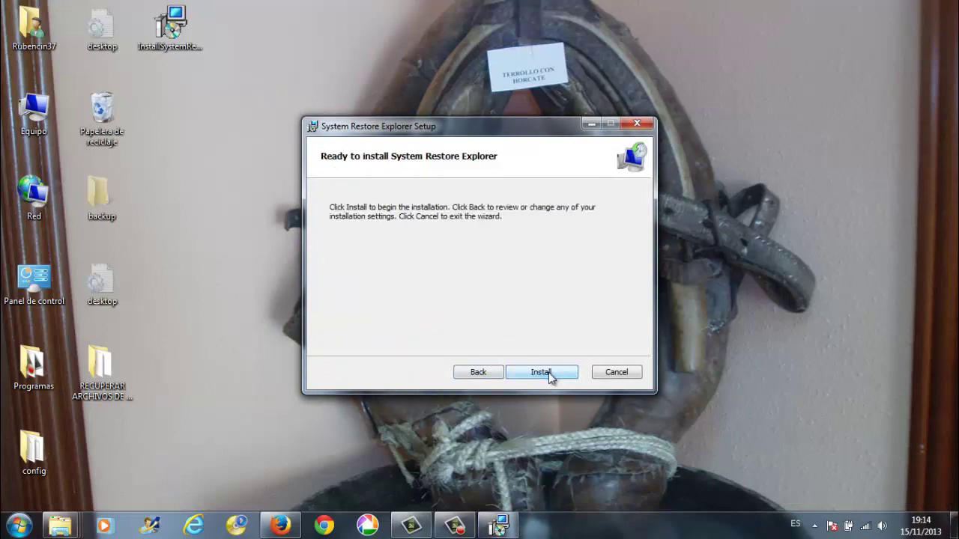
left_click(548, 372)
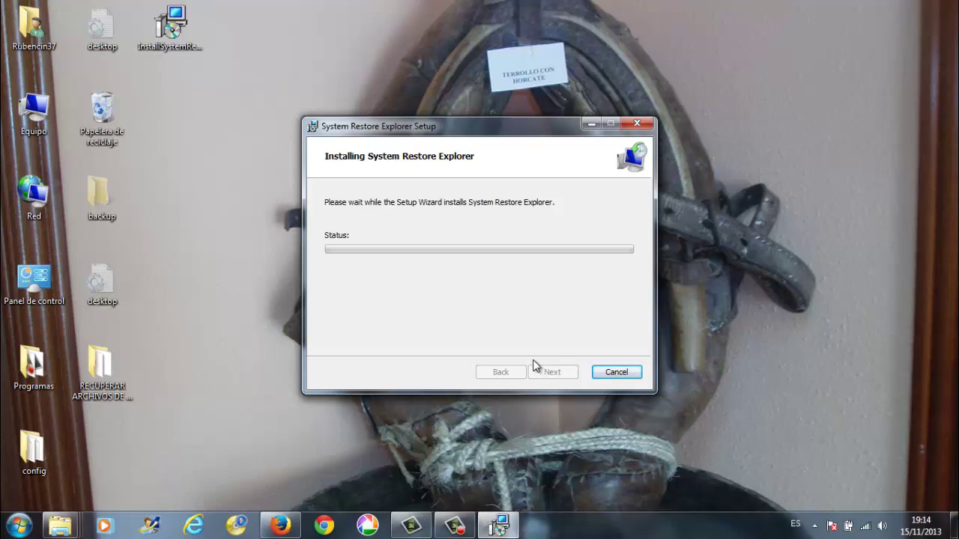
Open the Acer (C:) drive from Equipo and go to the System Volume Information folder in its listing
left_click(49, 99)
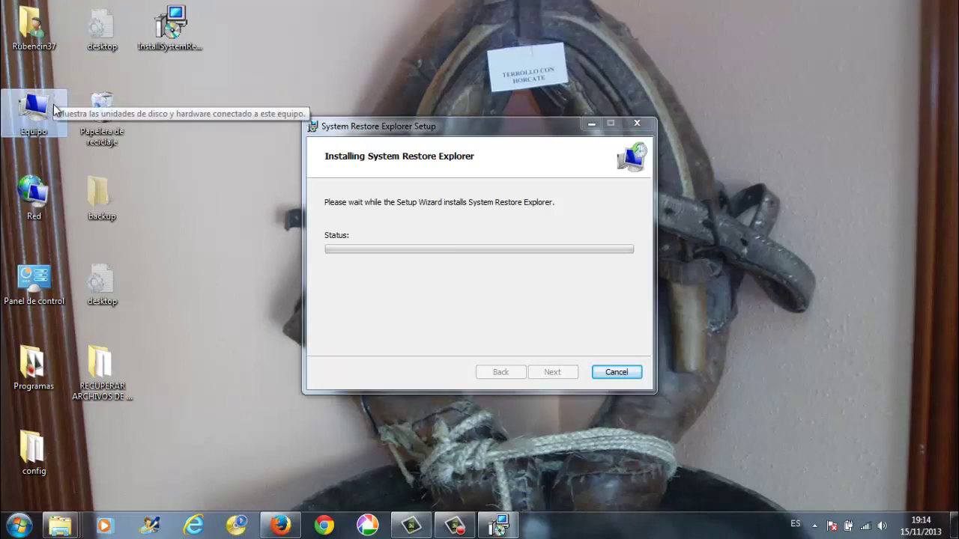
double_click(47, 122)
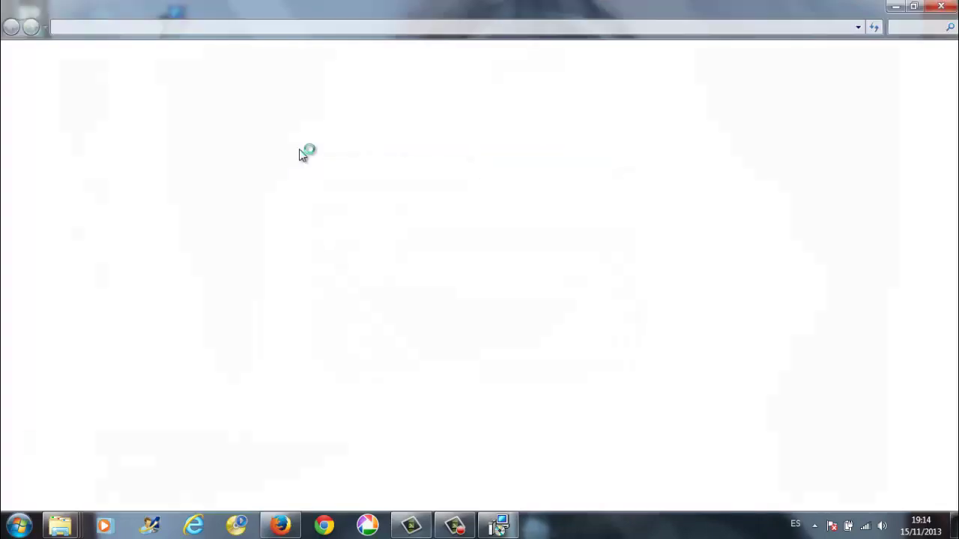
double_click(260, 136)
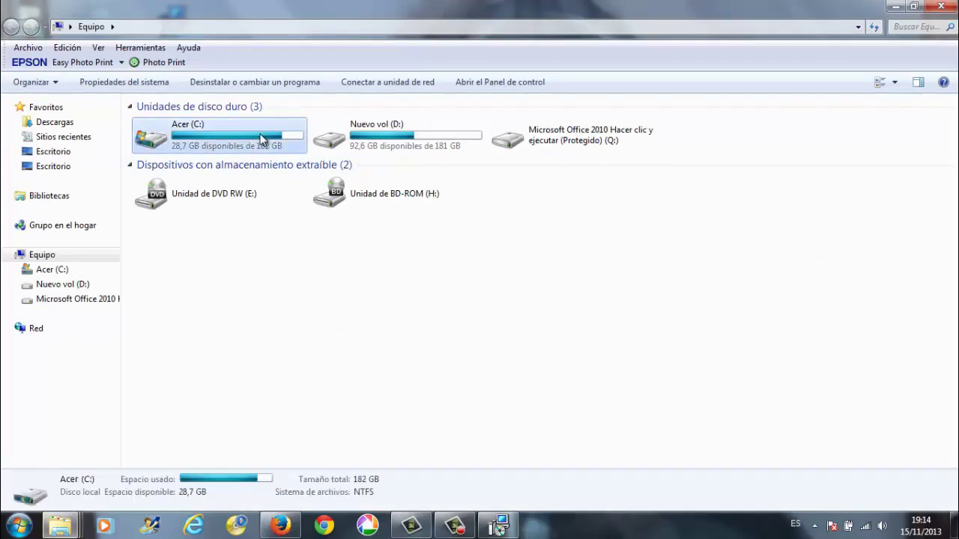
scroll(390, 324, "down", 5)
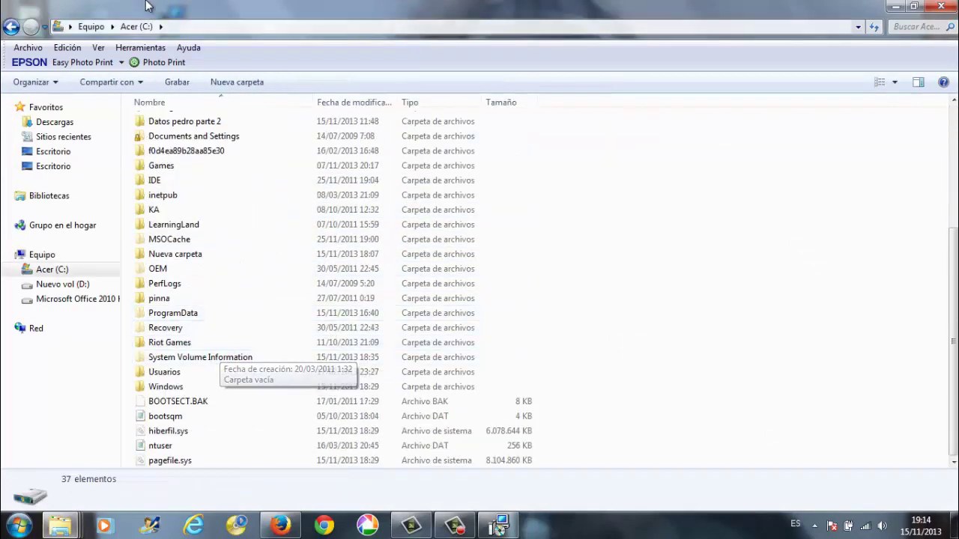
Open the advanced view settings in the folder options and find the option for protected operating system files
left_click(133, 45)
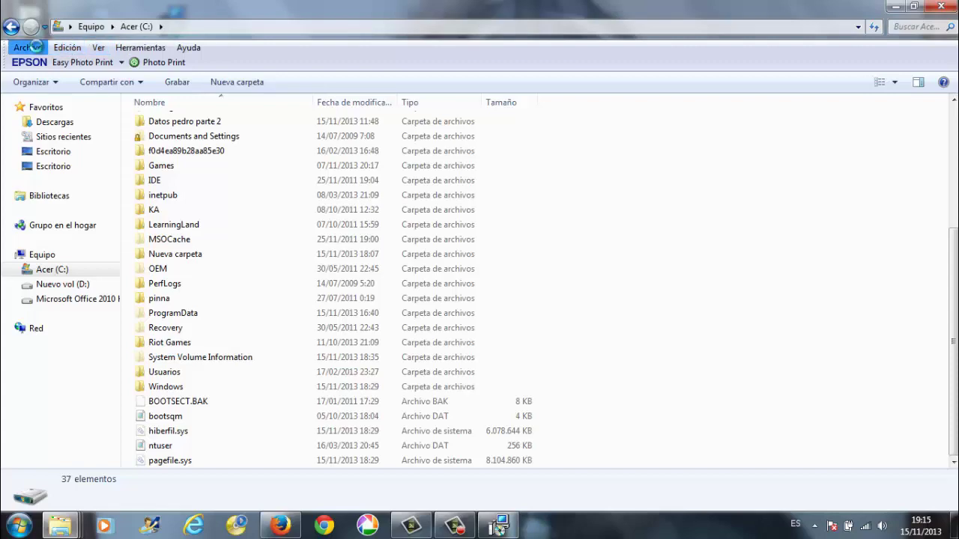
left_click(30, 48)
left_click(140, 47)
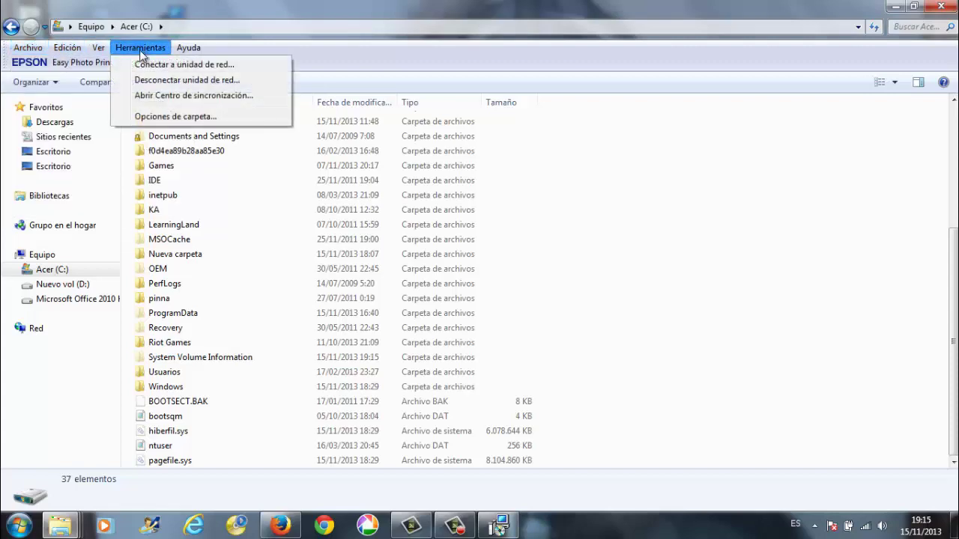
left_click(148, 118)
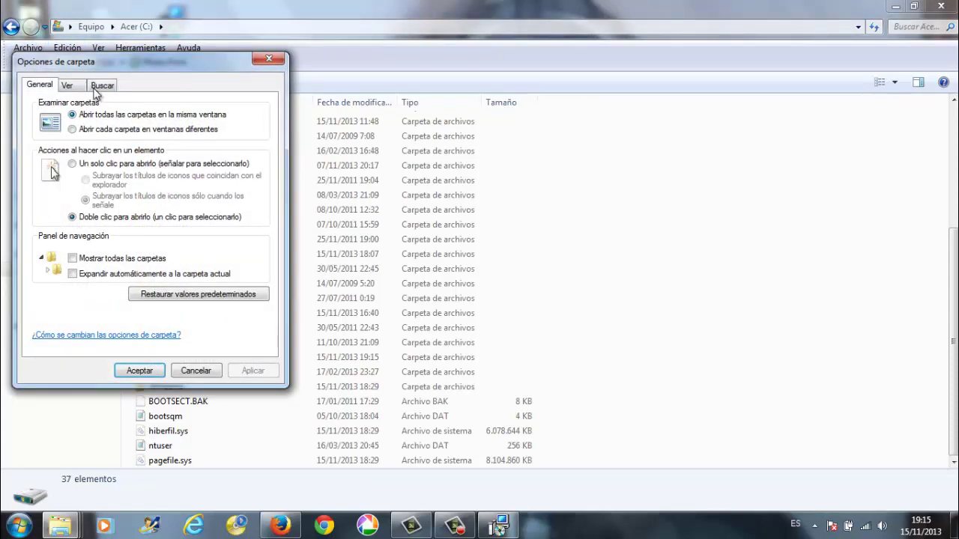
left_click(74, 88)
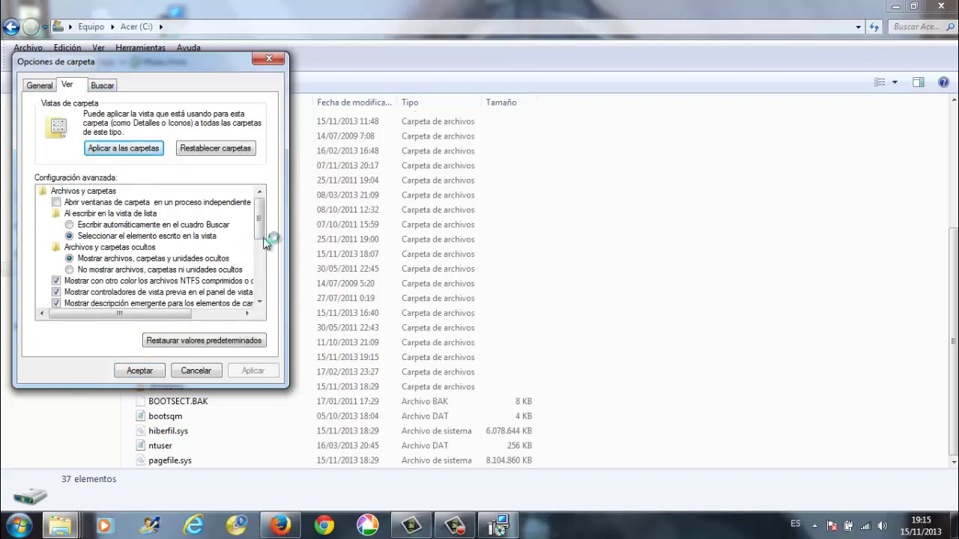
scroll(257, 215, "down", 2)
scroll(257, 215, "down", 3)
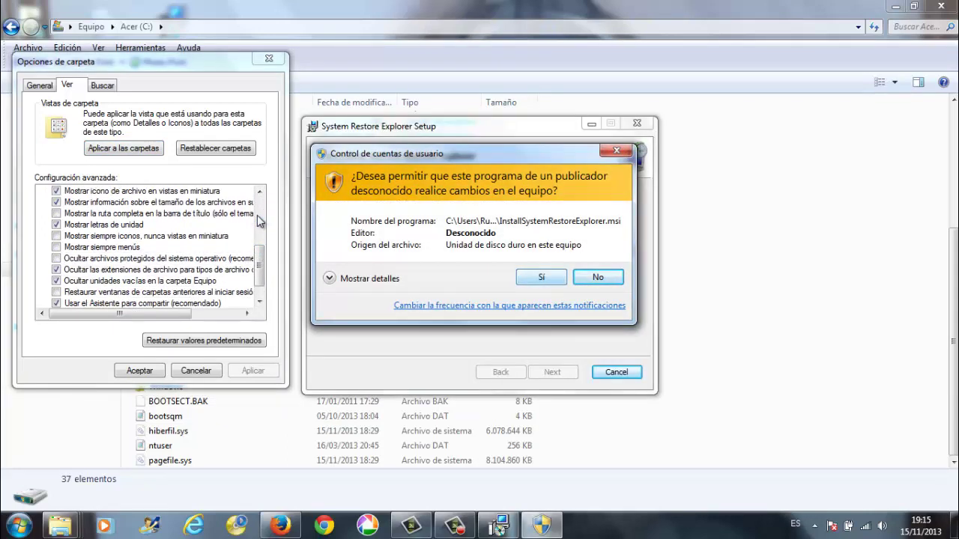
Allow the installer to make changes to the computer, and turn off hiding of protected operating system files
key("Return")
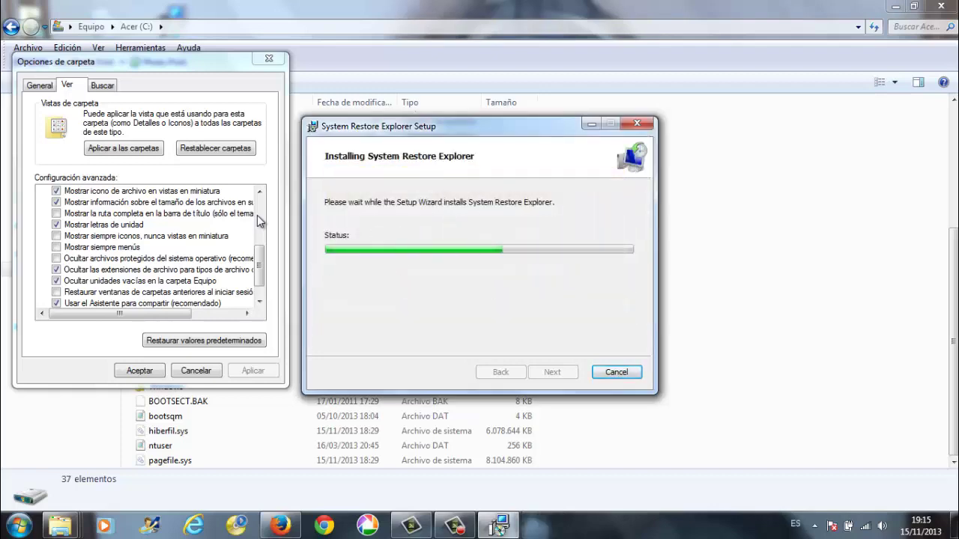
key("space")
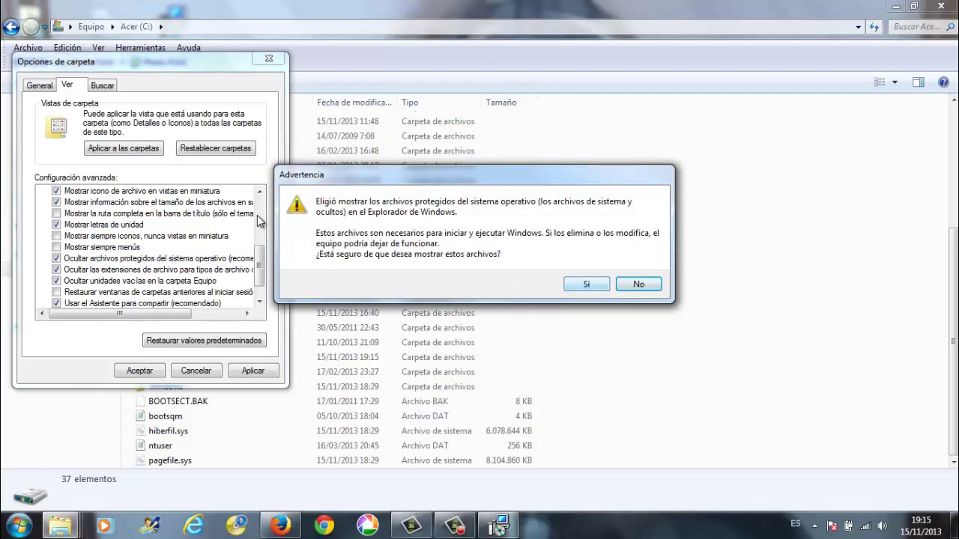
key("s")
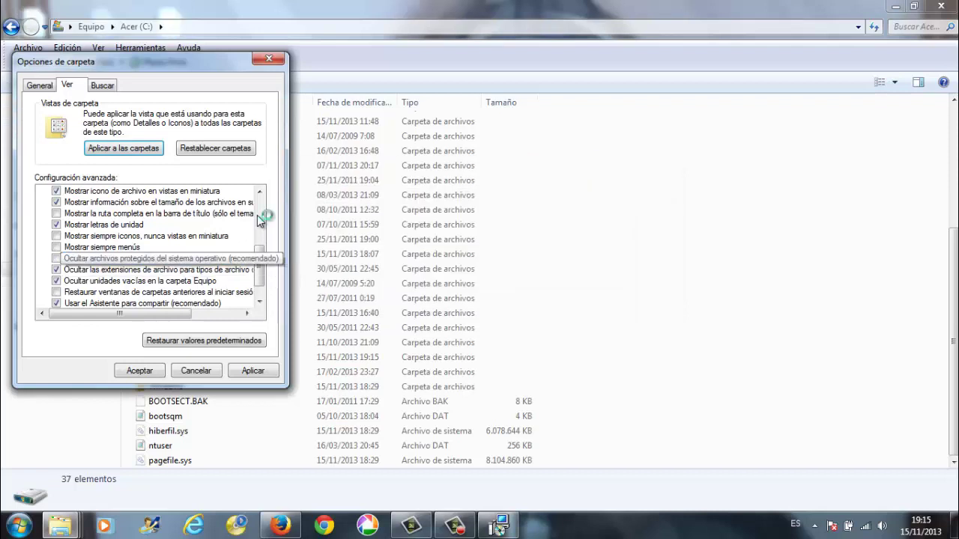
scroll(256, 215, "up", 2)
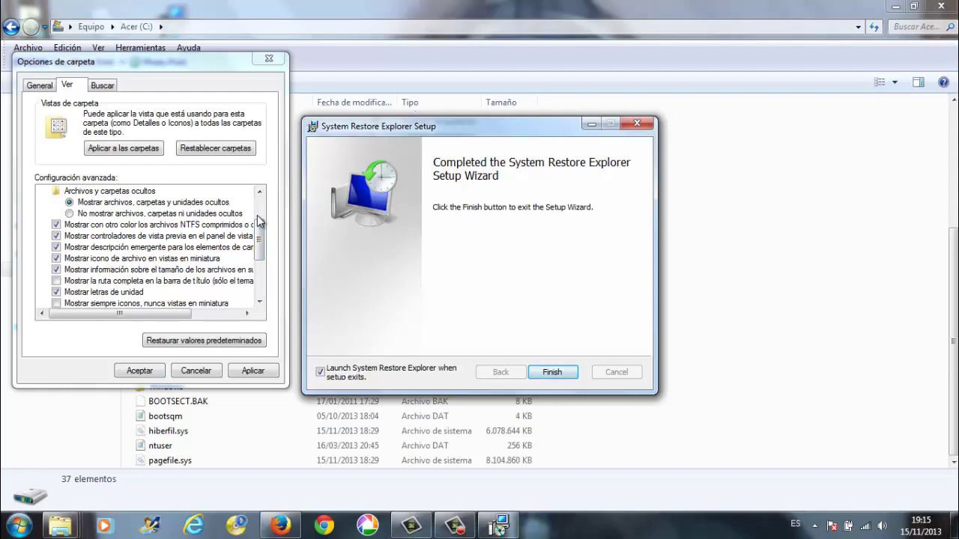
Accept the folder options and finish the setup wizard, launching System Restore Explorer with permission to make changes
key("Return")
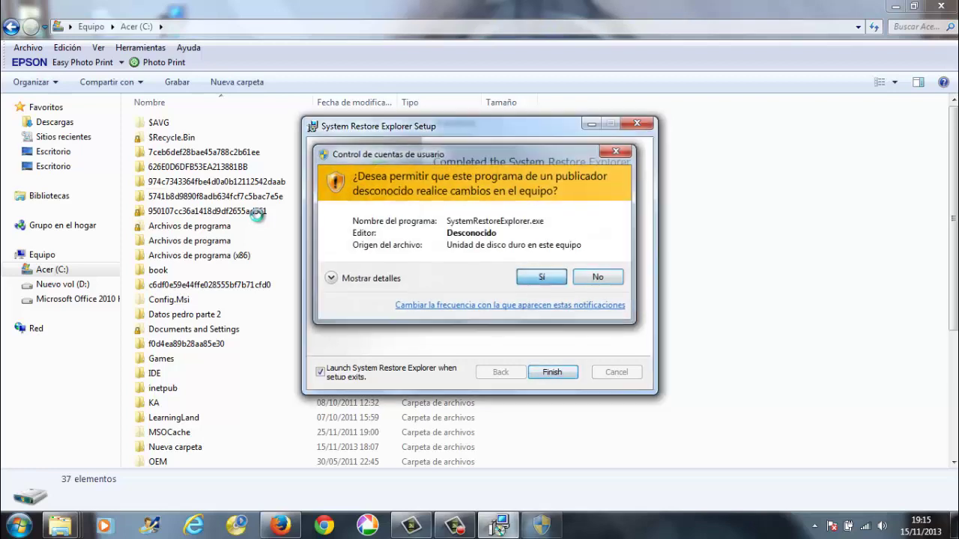
key("Escape")
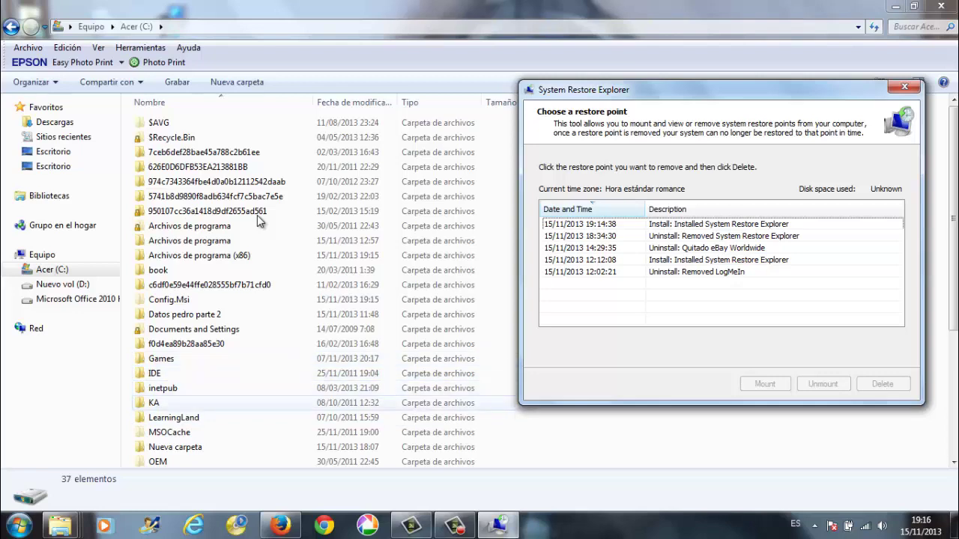
Try to open the System Volume Information folder on drive C:
left_click(257, 217)
scroll(257, 217, "down", 3)
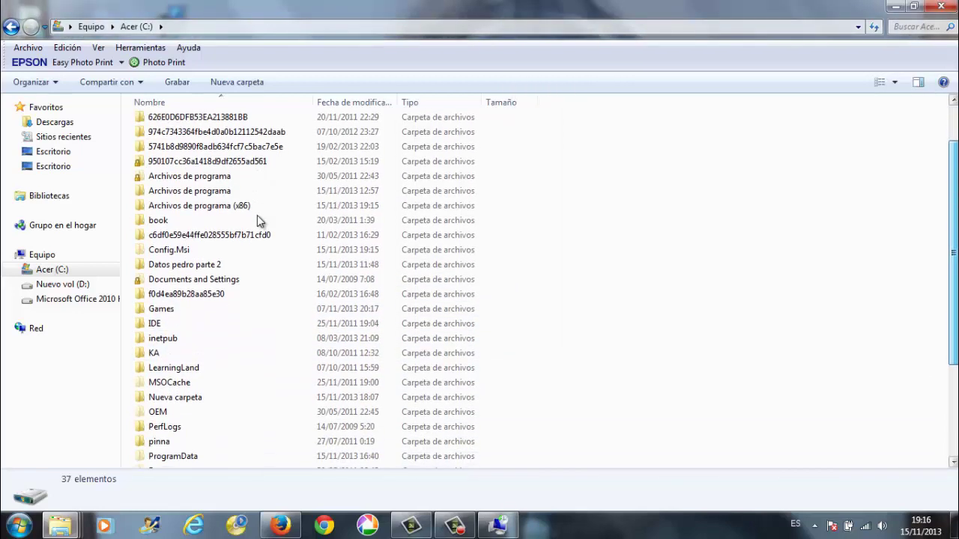
key("s")
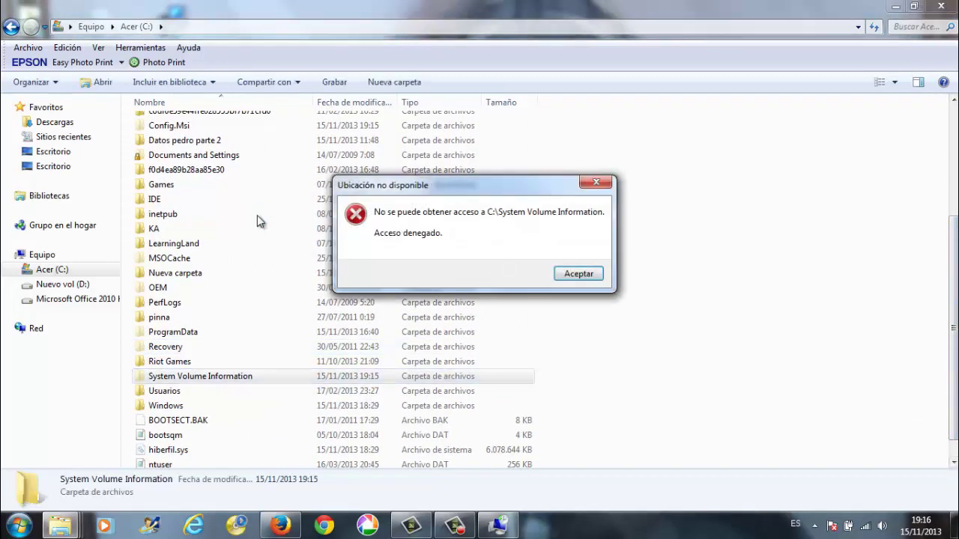
key("Return")
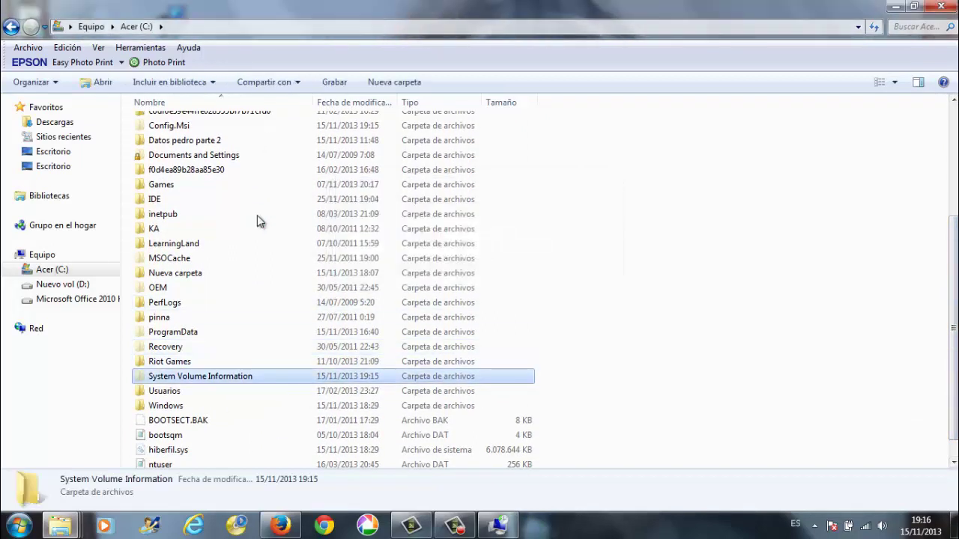
Open the security permissions of the System Volume Information folder with administrative rights through its properties
key("Menu")
key("Return")
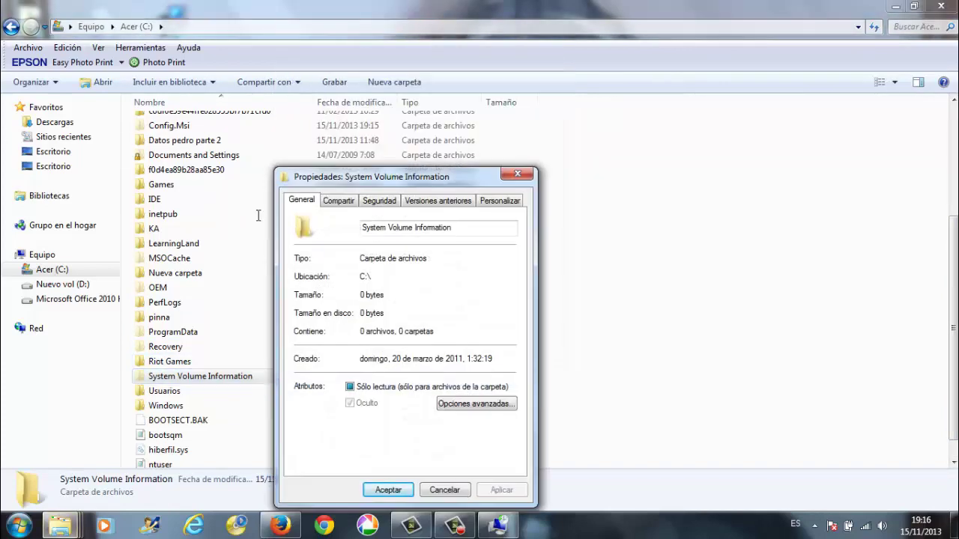
key("ctrl+Tab")
key("ctrl+Tab")
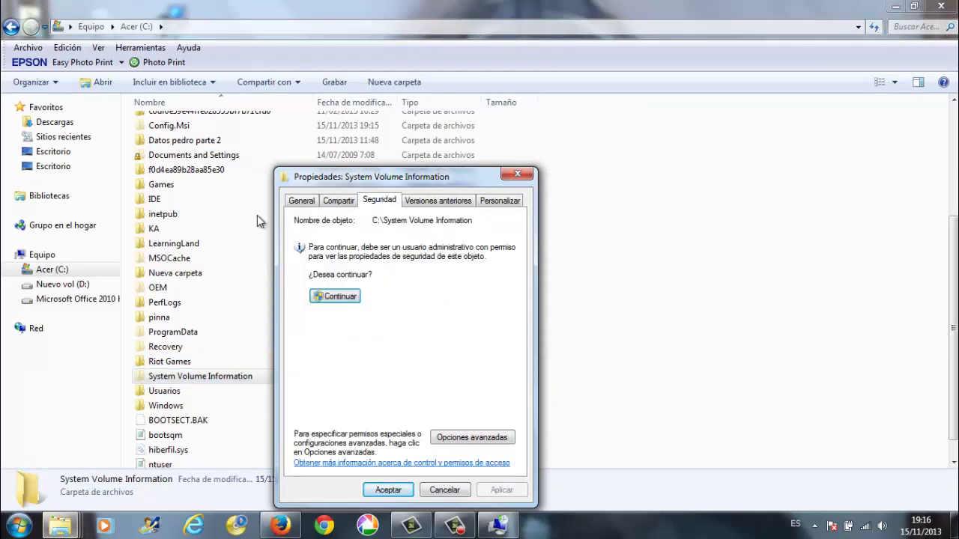
key("Return")
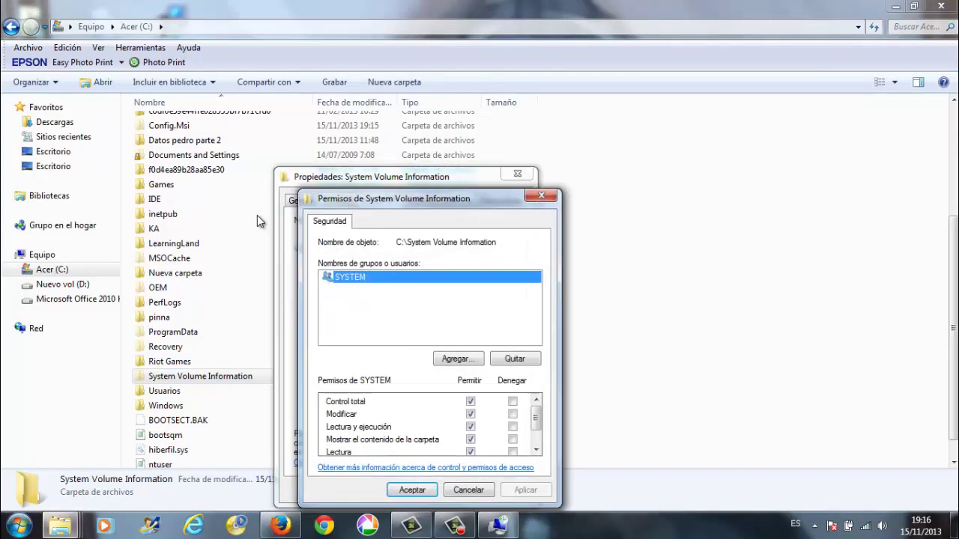
Add the computer's own user account to the groups and users with permissions on System Volume Information
key("Return")
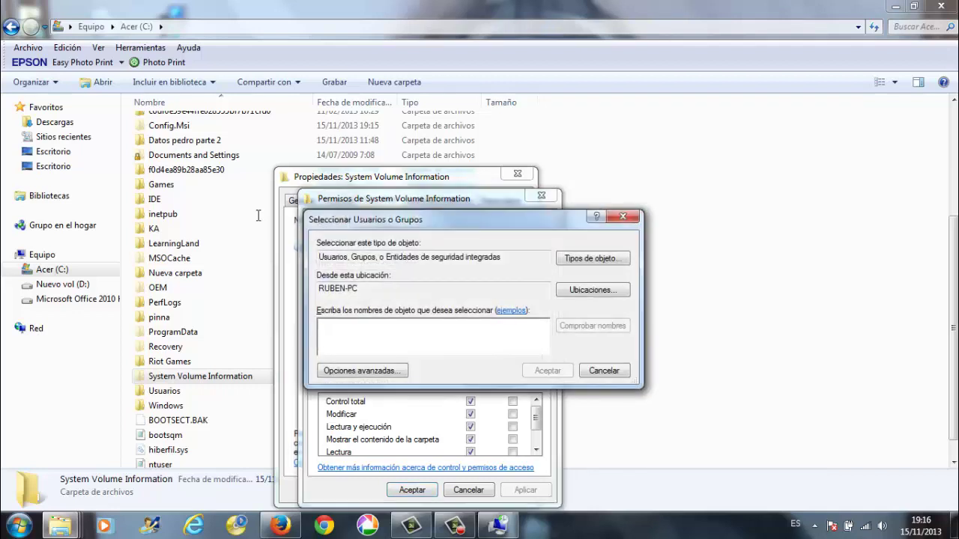
key("Caps_Lock")
type("R")
key("Caps_Lock")
type("ub")
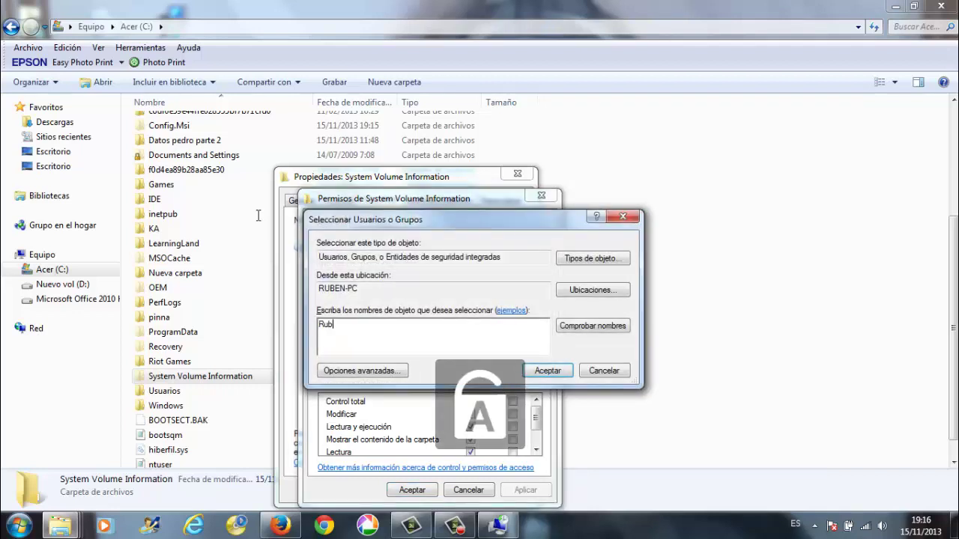
type("en1")
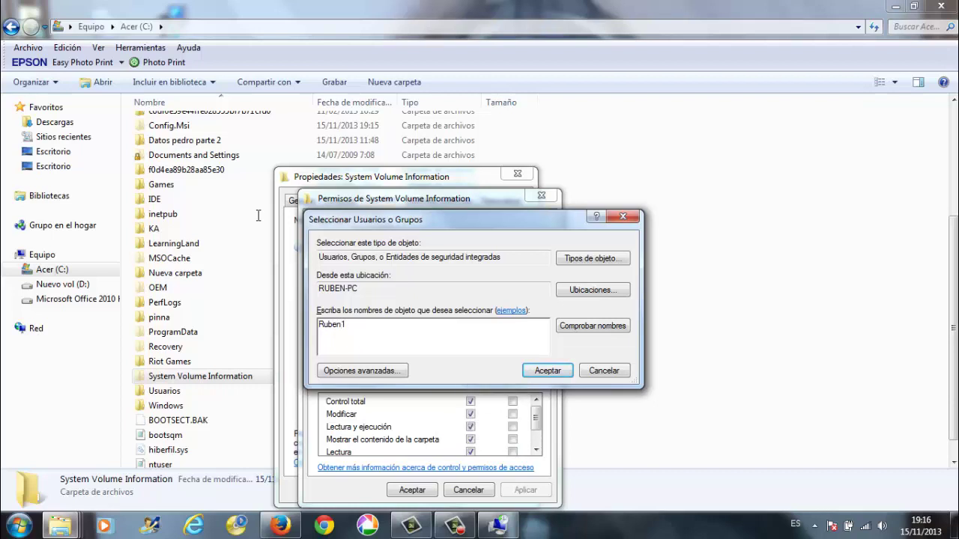
key("Return")
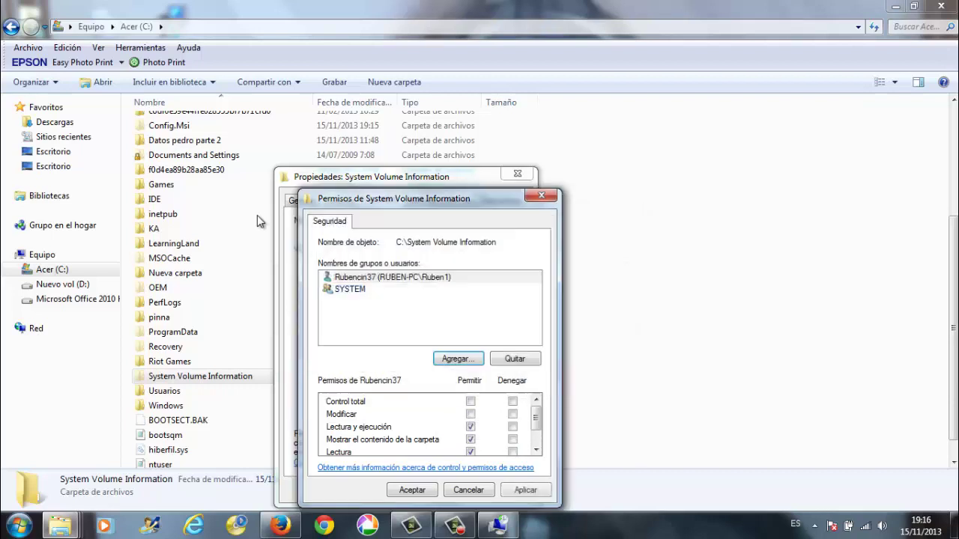
Allow the computer's own user account full control of System Volume Information and apply it, continuing past every item that cannot be changed
key("Tab")
key("Tab")
key("space")
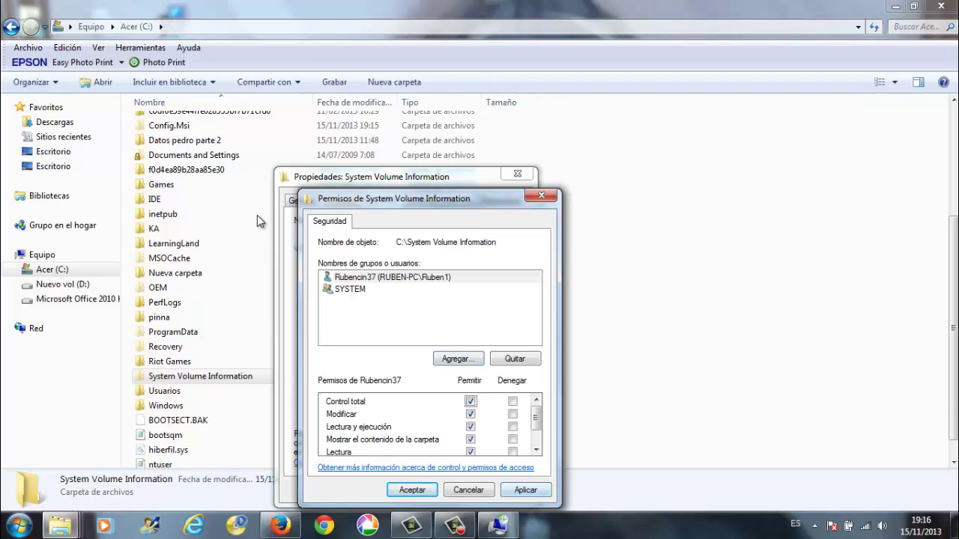
key("Return")
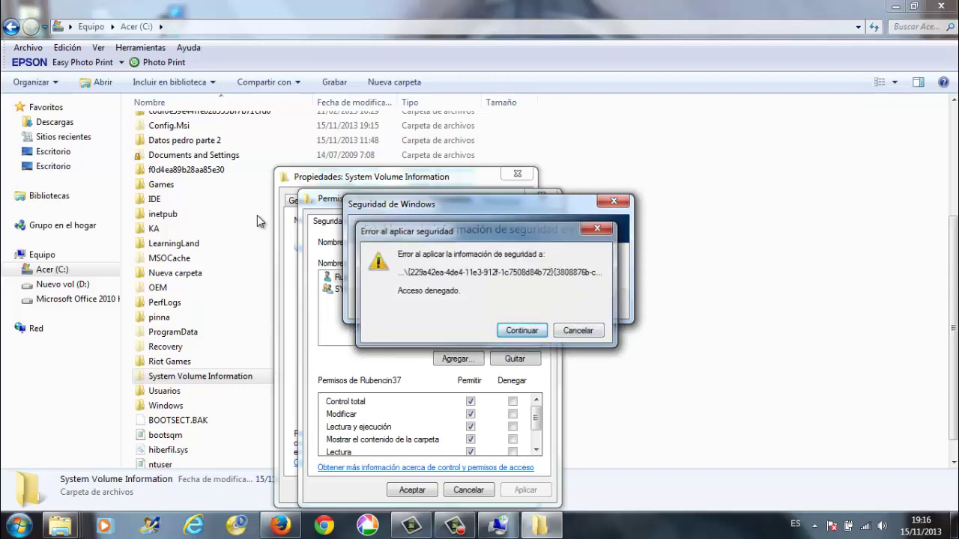
key("Return")
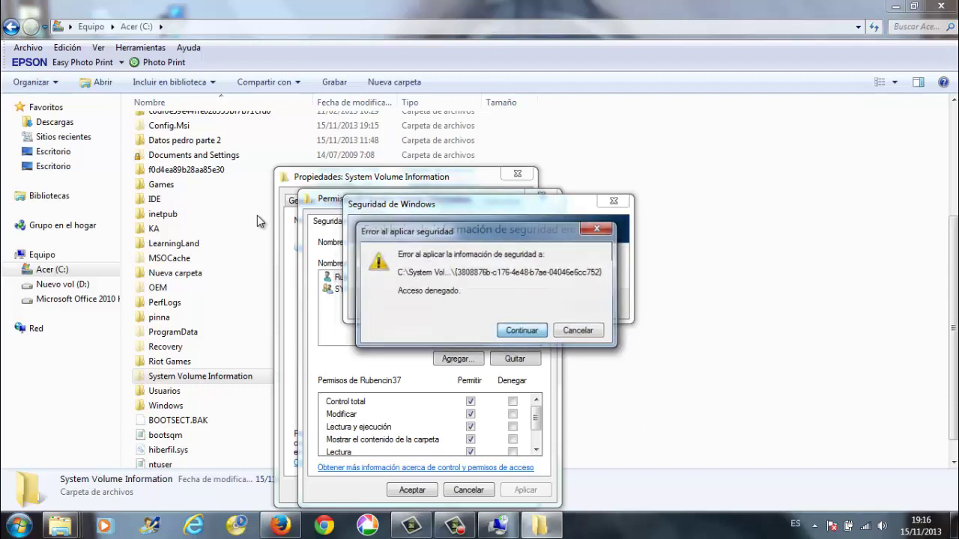
key("Return")
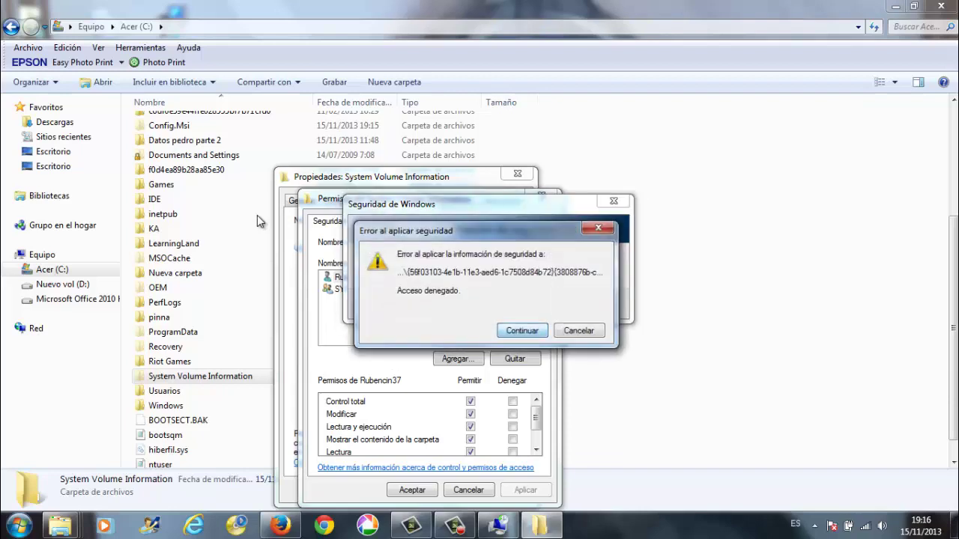
key("Return")
key("Return")
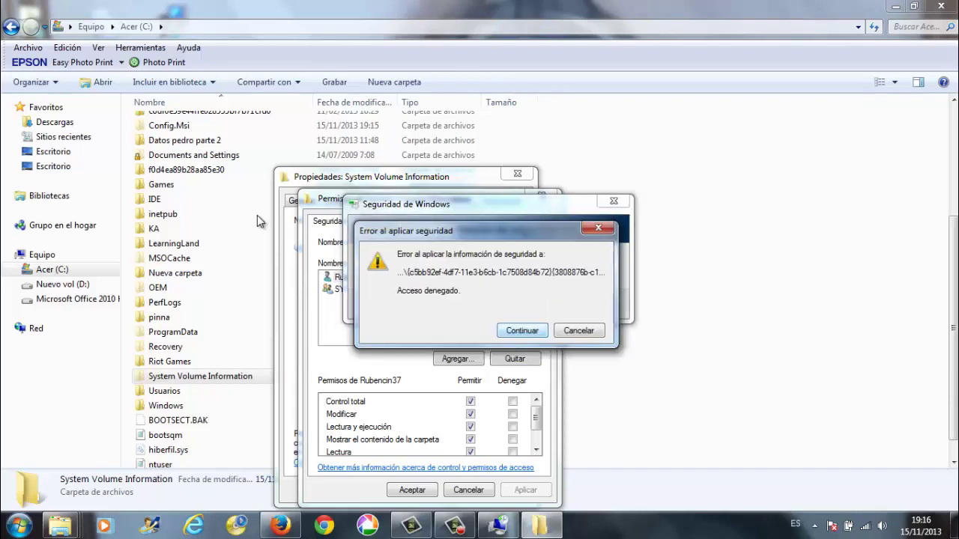
key("Return")
key("Return")
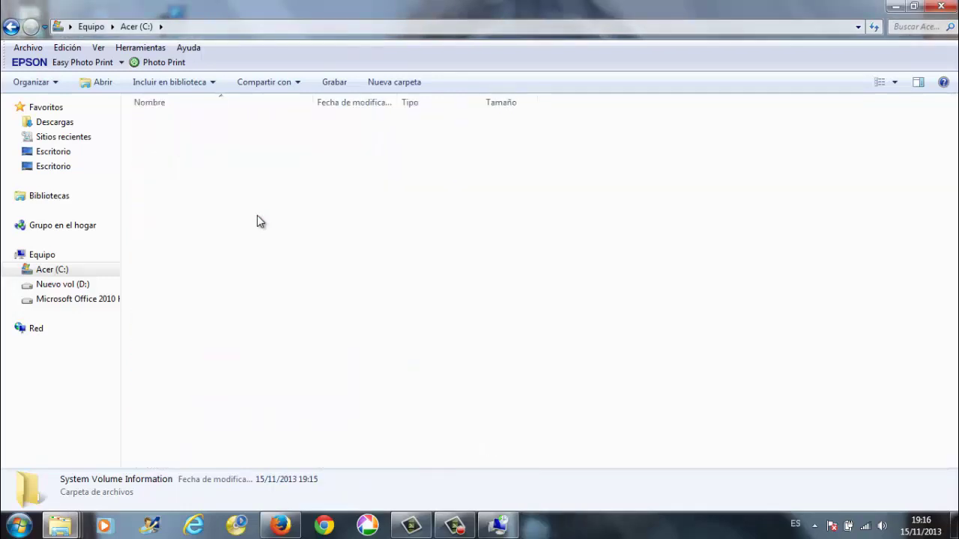
Open the System Volume Information folder on drive C: and fit the columns to show the full file names
key("Return")
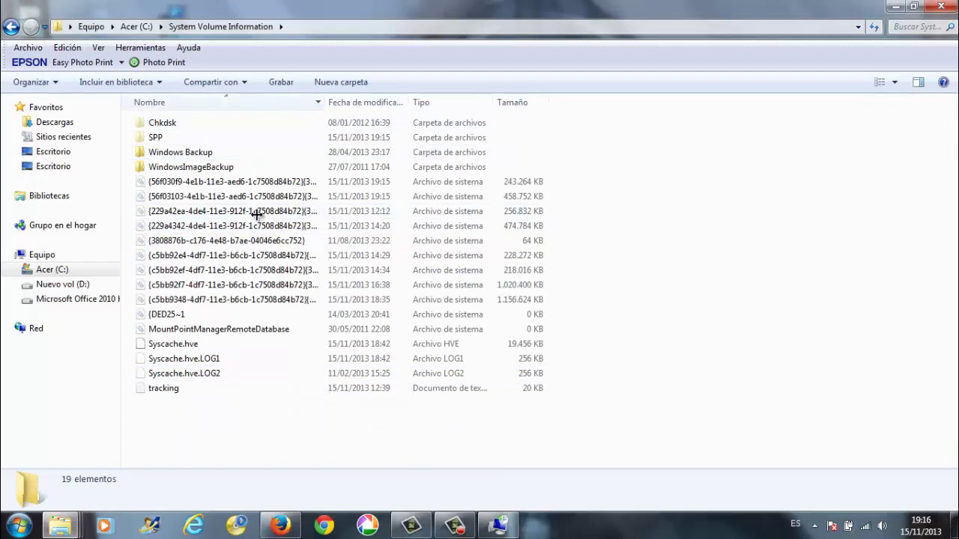
key("ctrl+plus")
key("ctrl+plus")
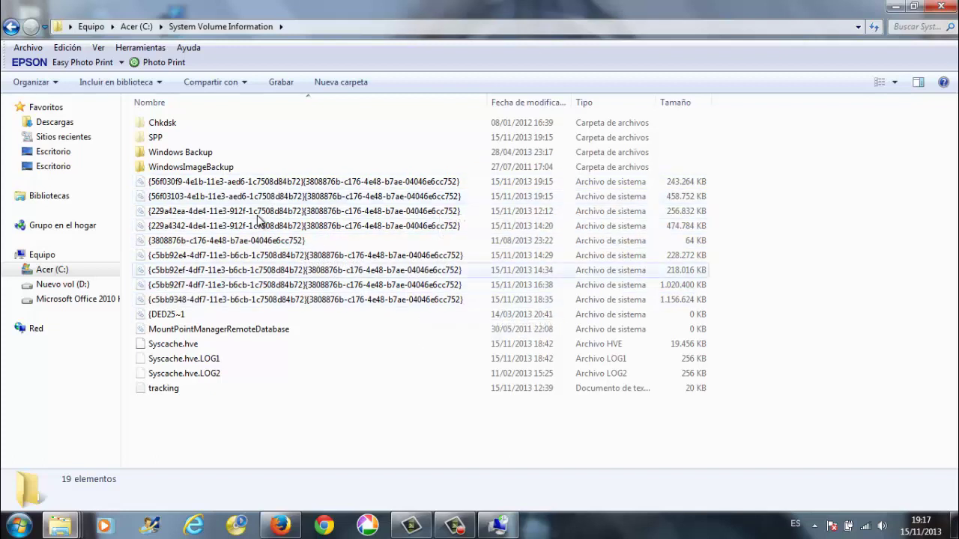
Accept and close the permissions and properties dialogs of System Volume Information
left_click(337, 300)
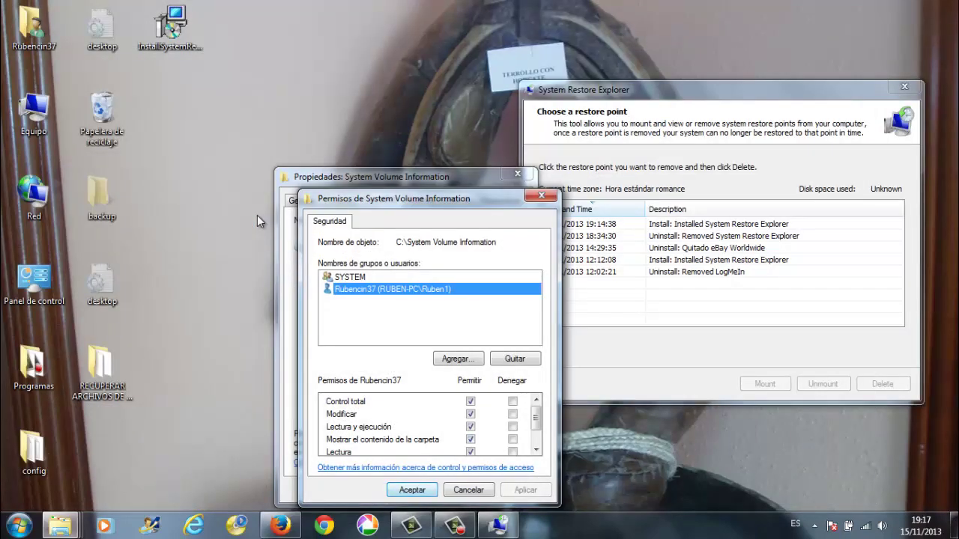
key("Return")
key("Return")
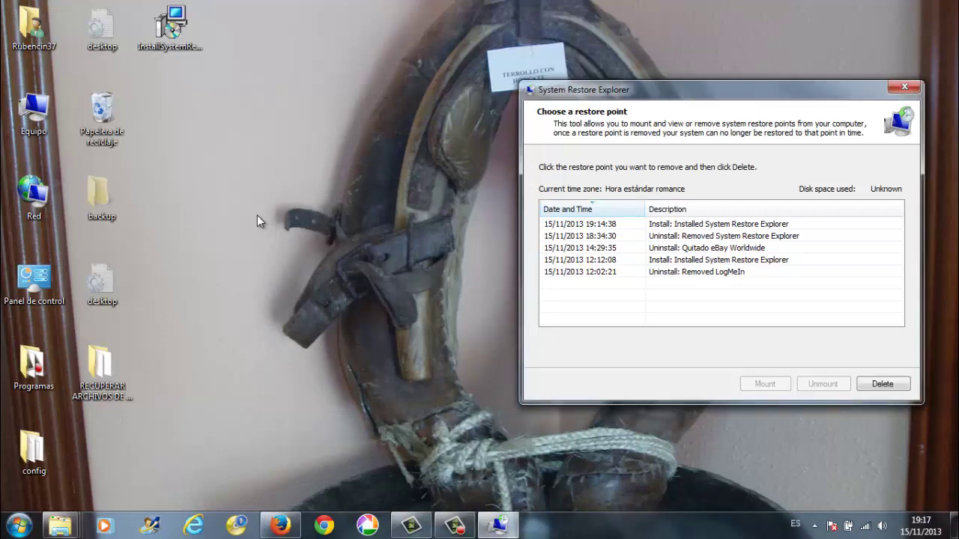
Mount the restore point dated 15/11/2013 19:14:38 in System Restore Explorer
key("Down")
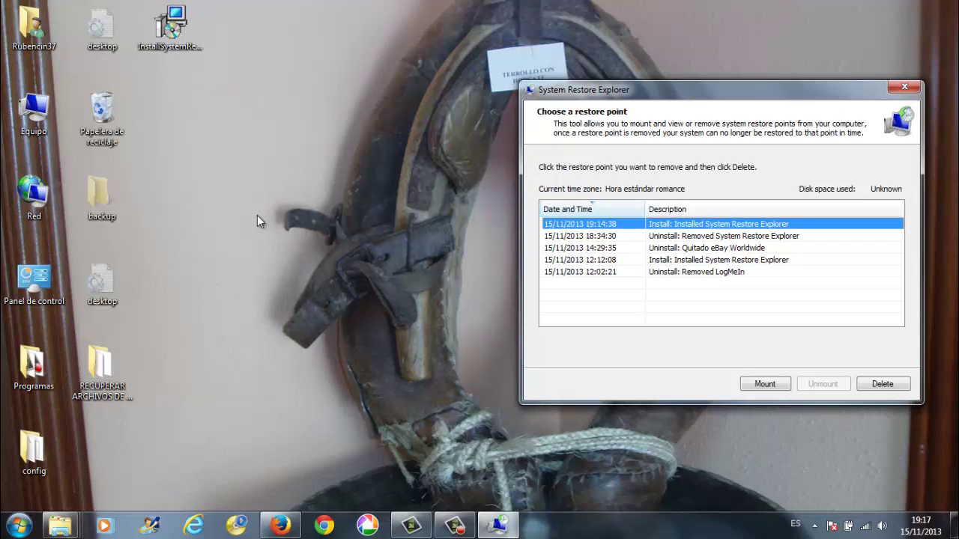
key("Return")
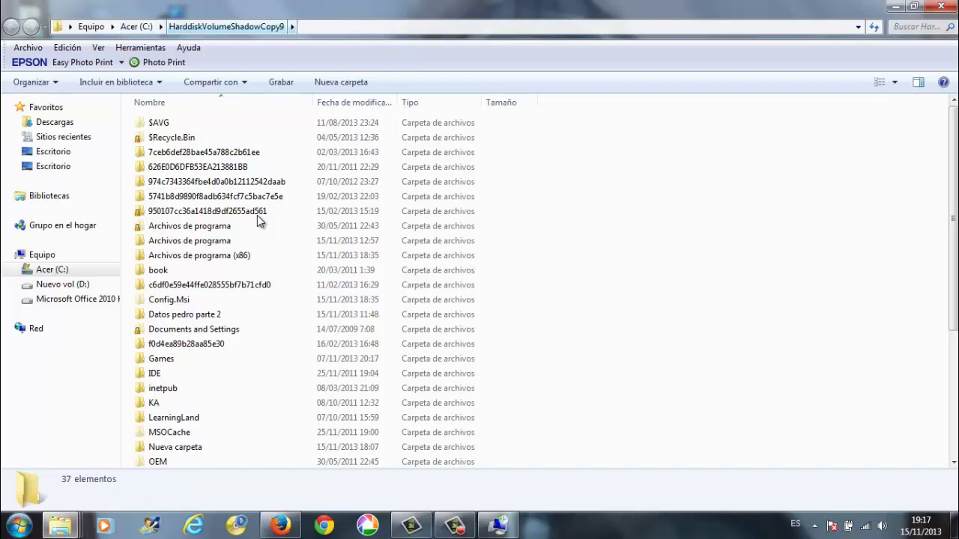
Look through the folders and files of the mounted HarddiskVolumeShadowCopy9 restore point, and close its window
key("c")
scroll(257, 220, "down", 5)
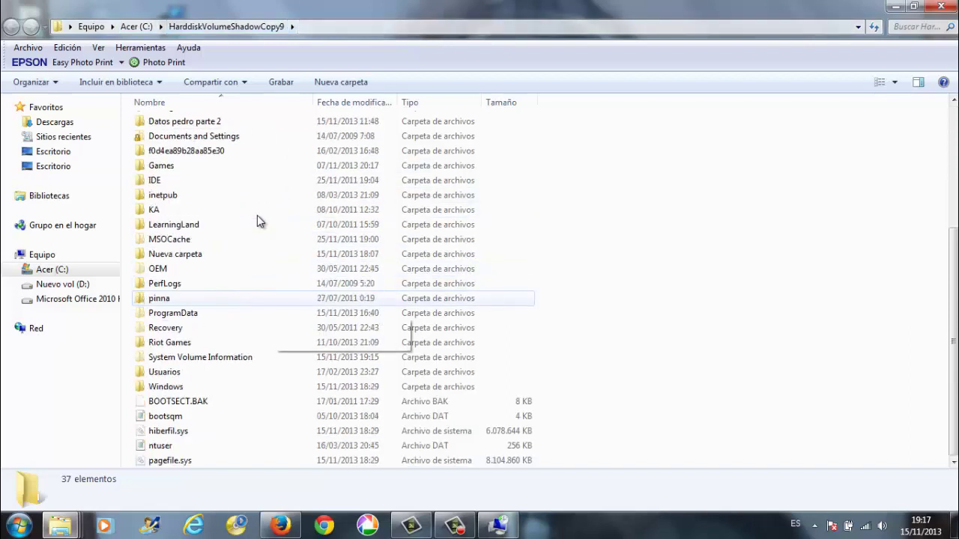
key("p")
key("p")
key("p")
key("r")
key("r")
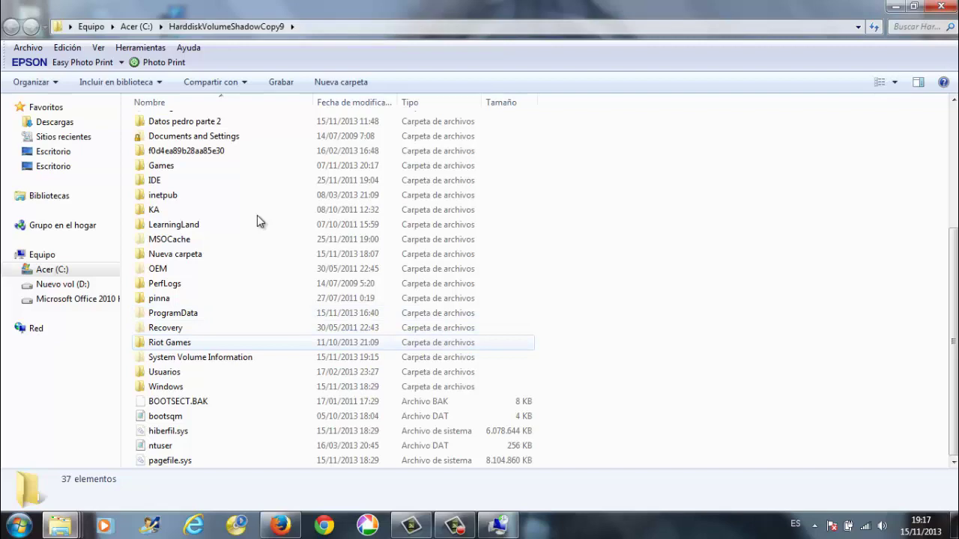
key("p")
key("e")
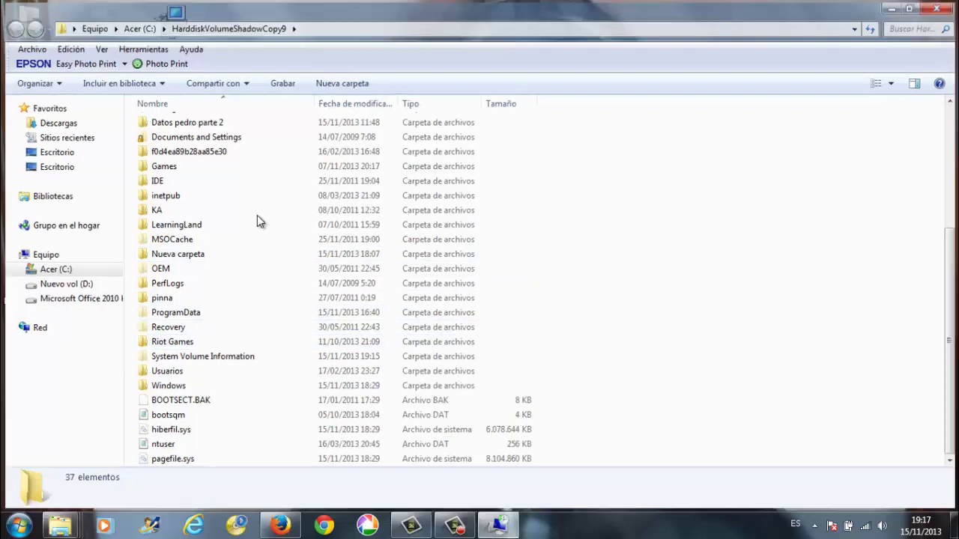
key("alt+F4")
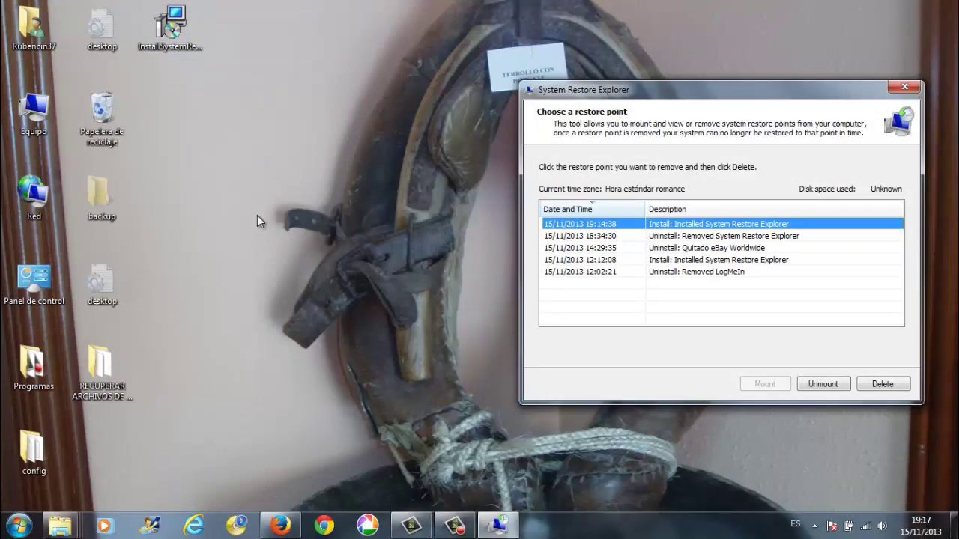
Unmount the currently mounted restore point
key("End")
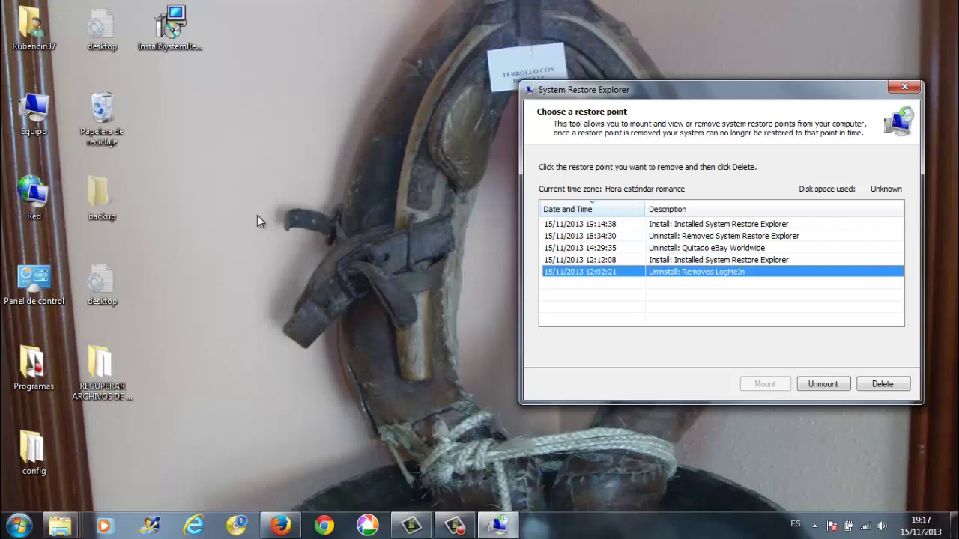
key("Tab")
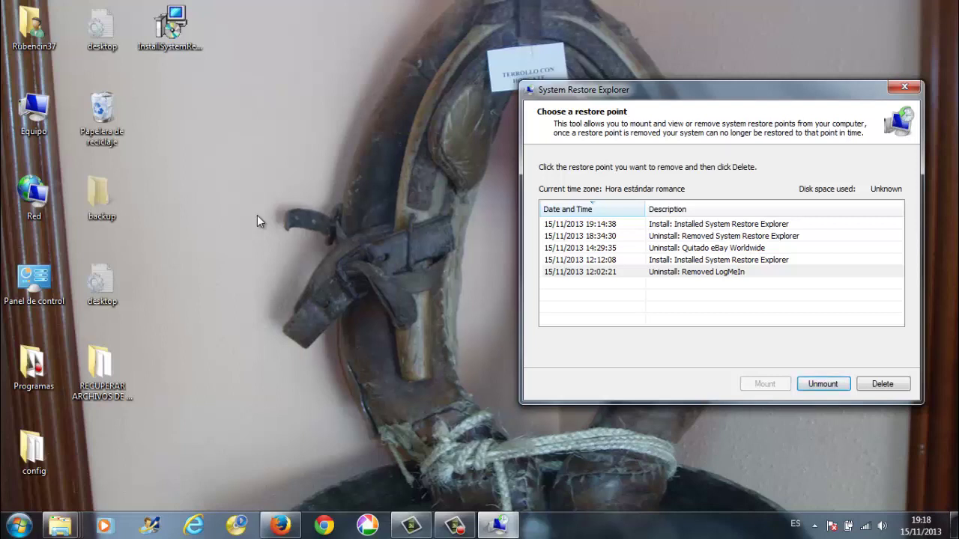
key("shift+Tab")
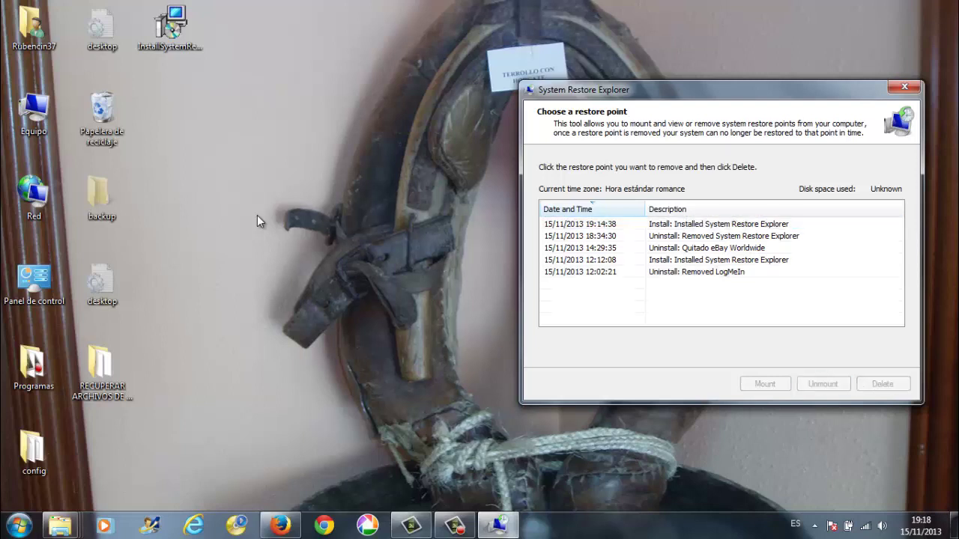
Mount the restore point dated 15/11/2013 12:12:08 and look over its top-level folders and files
key("End")
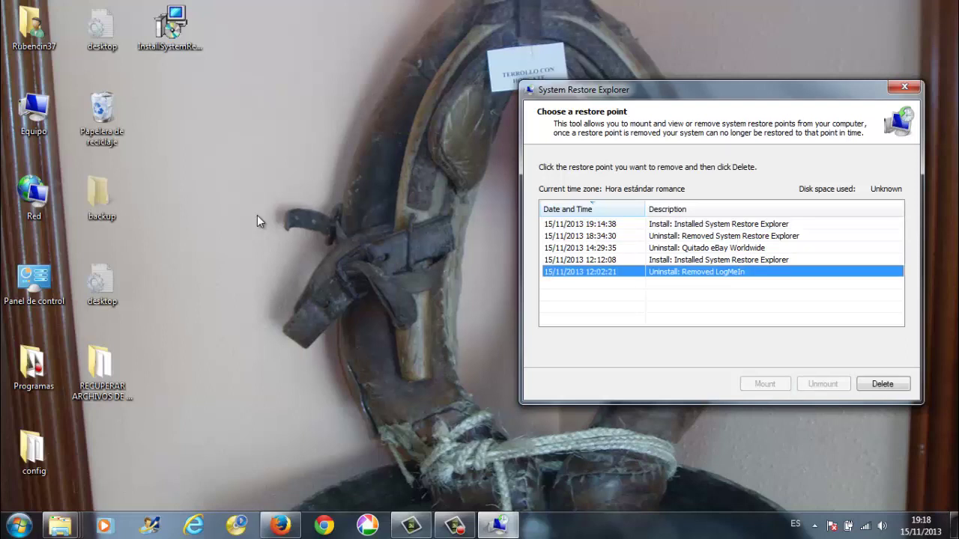
key("Up")
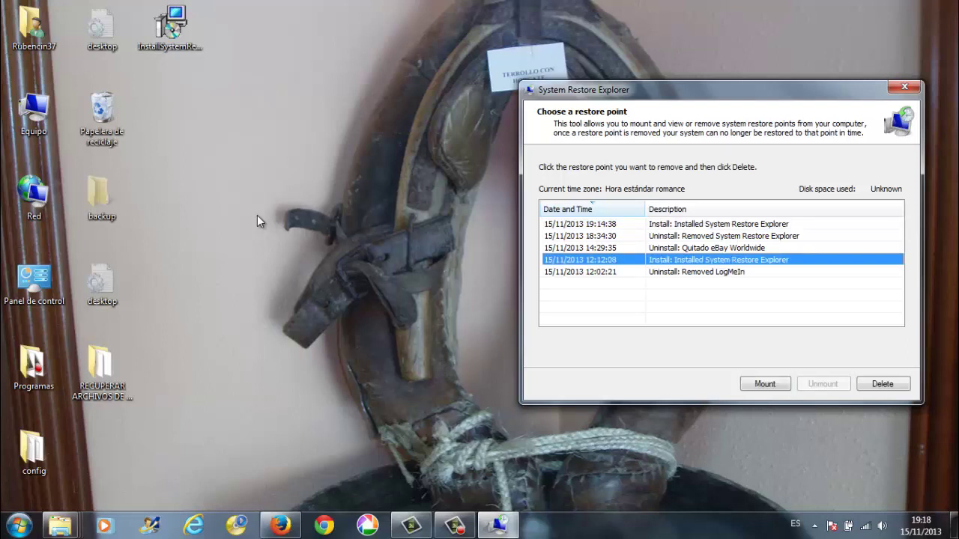
key("Return")
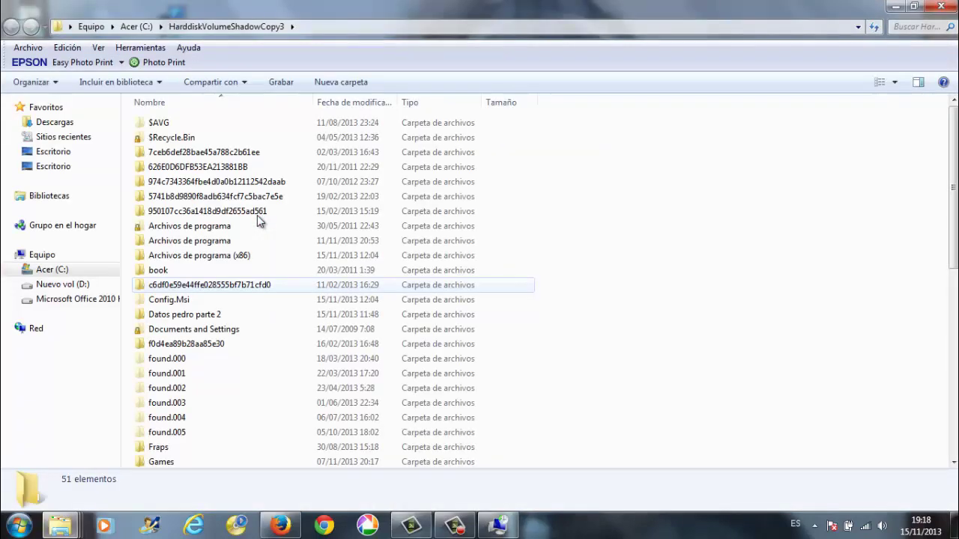
scroll(257, 222, "down", 7)
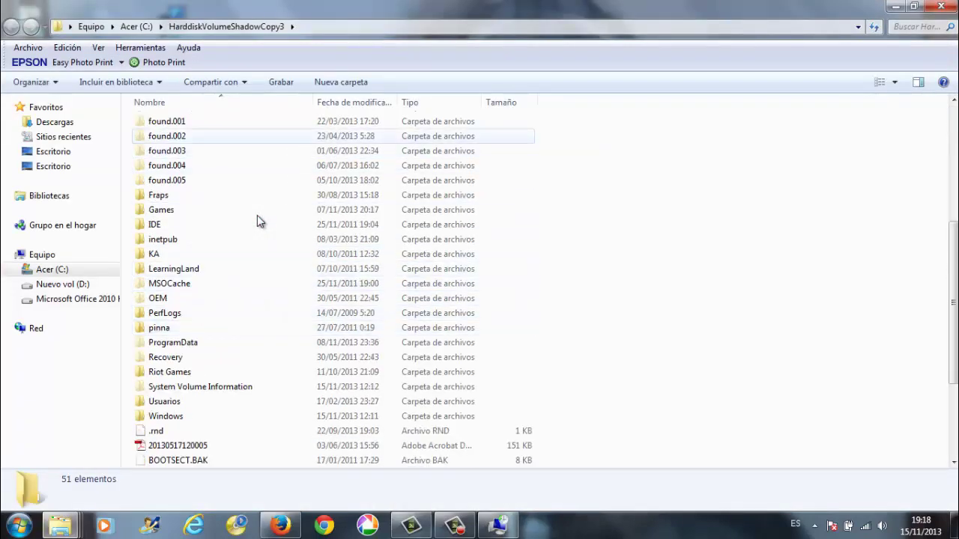
scroll(257, 222, "down", 3)
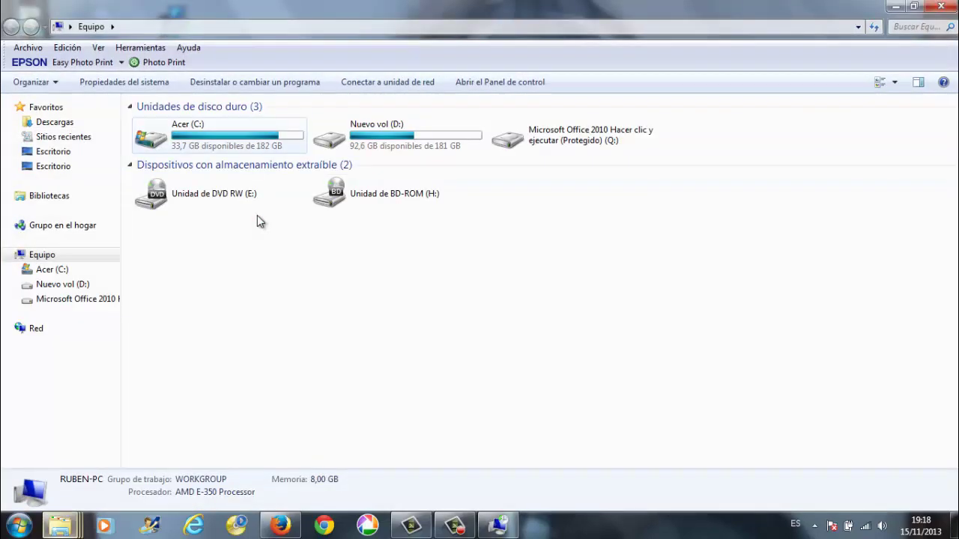
Open drive C: from Equipo and check for the folder of the mounted restore point, HarddiskVolumeShadowCopy3
key("Down")
key("Return")
scroll(257, 221, "down", 5)
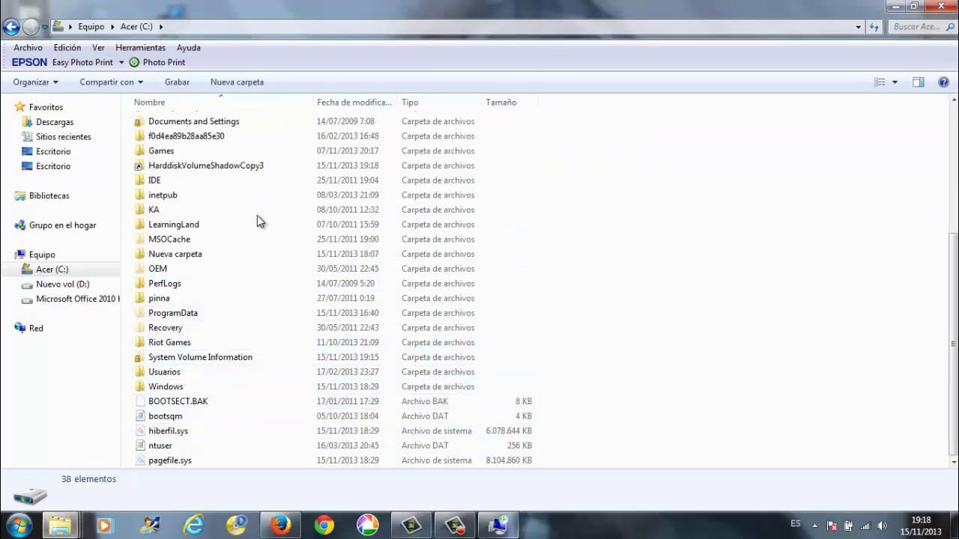
key("alt+F4")
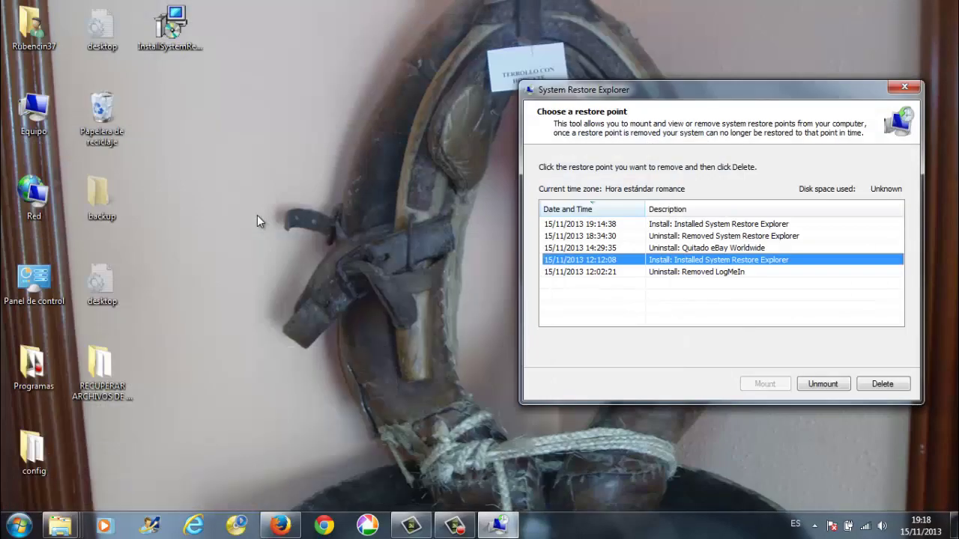
Switch back to the open File Explorer window of HarddiskVolumeShadowCopy3
key("super+t")
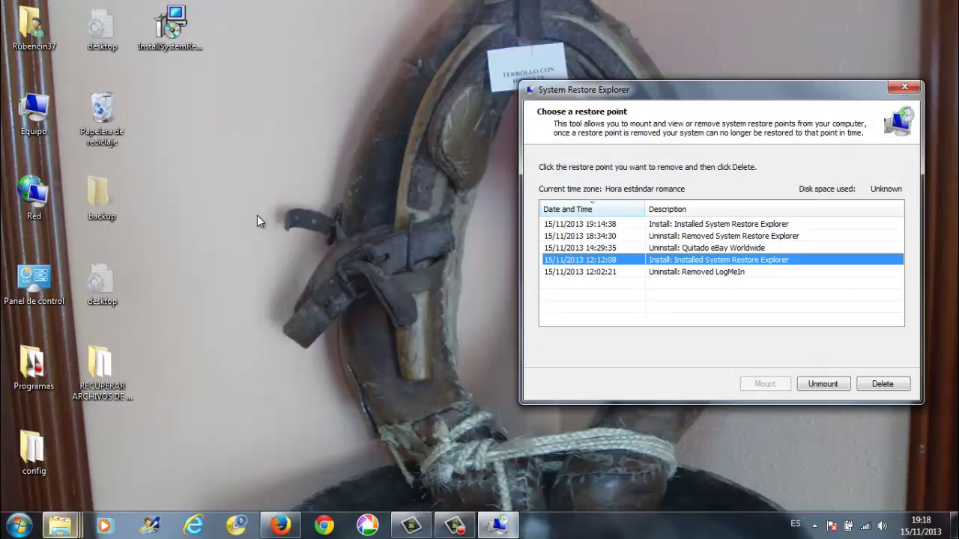
key("Right")
key("Right")
key("Right")
key("Right")
key("Right")
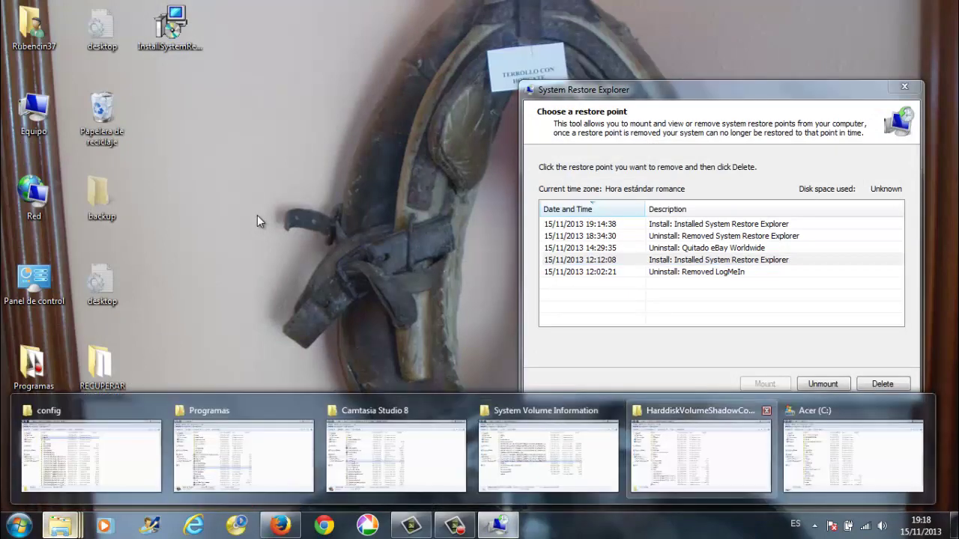
key("Return")
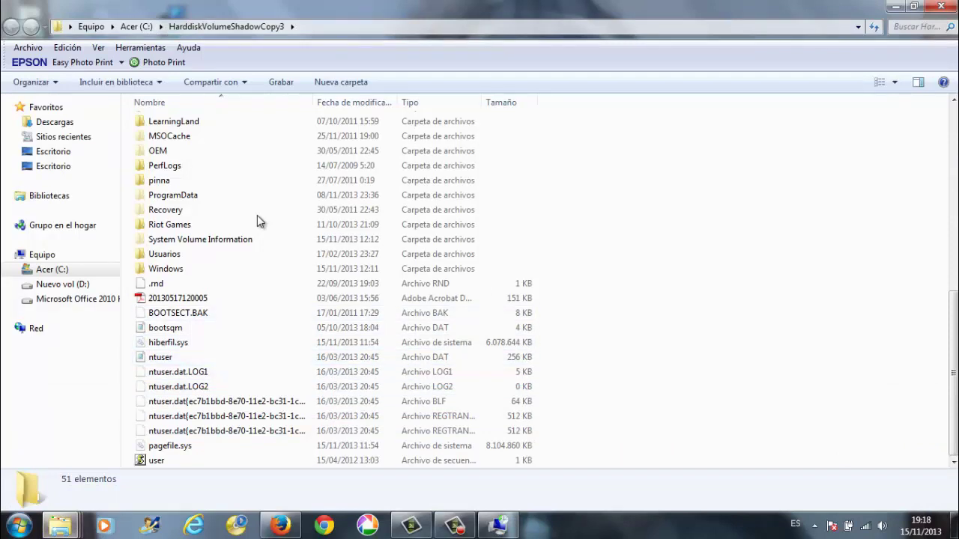
Open the Windows folder inside HarddiskVolumeShadowCopy3
key("Up")
key("Up")
key("Up")
key("Up")
key("Up")
key("Up")
key("Up")
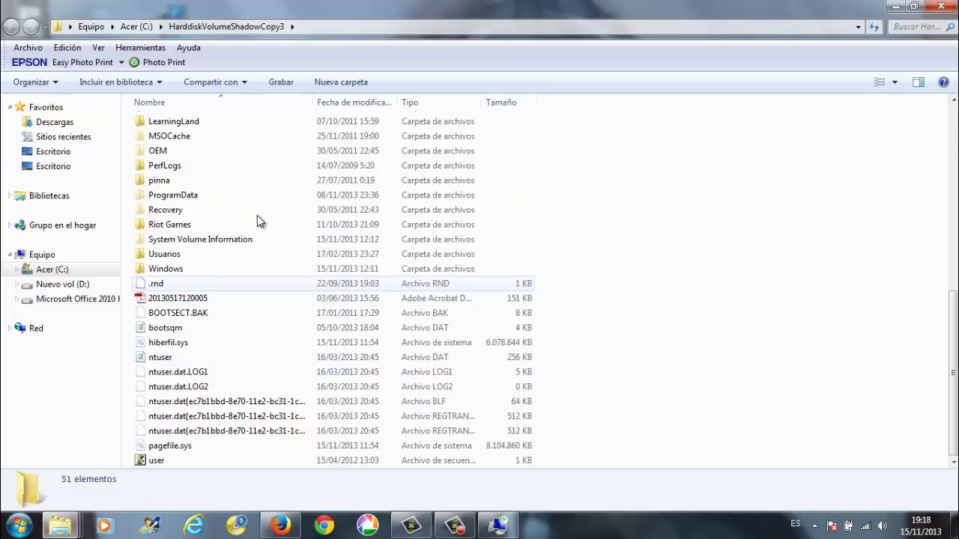
key("Return")
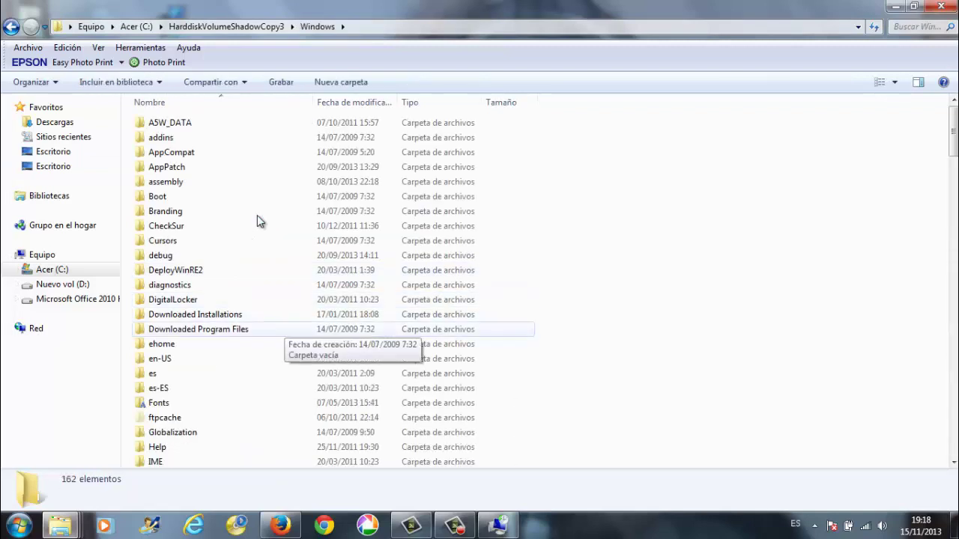
Find and open the System32 folder inside the restore point's Windows folder
scroll(257, 221, "down", 1)
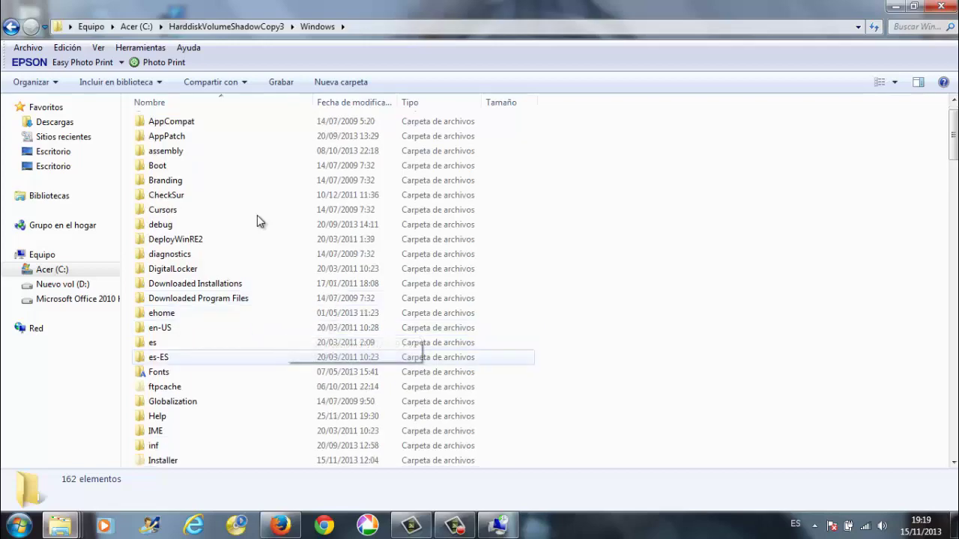
scroll(257, 221, "down", 2)
scroll(257, 221, "down", 13)
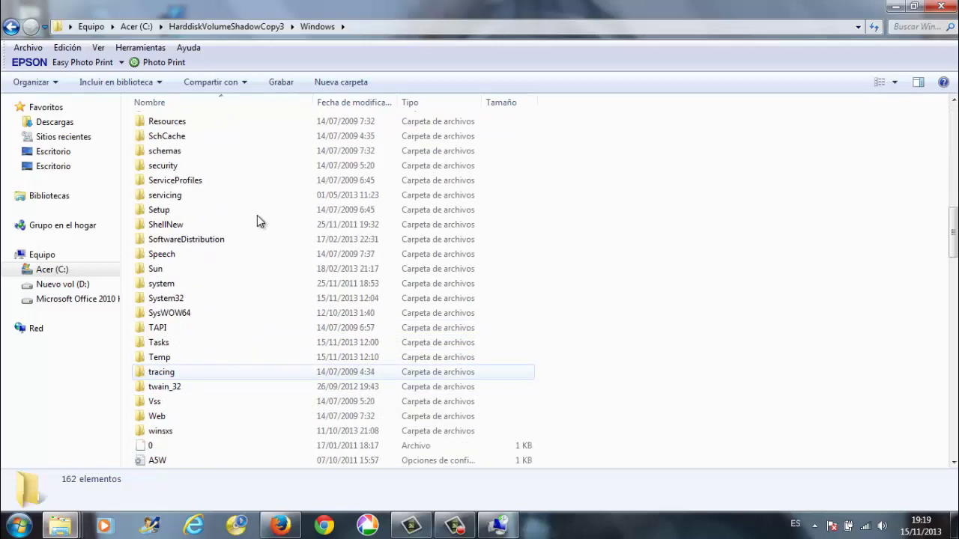
scroll(257, 221, "down", 5)
scroll(257, 221, "up", 3)
scroll(257, 221, "up", 3)
key("Up")
key("Up")
key("Up")
key("Up")
key("Up")
key("Up")
key("Up")
key("Up")
key("Up")
key("Up")
key("Up")
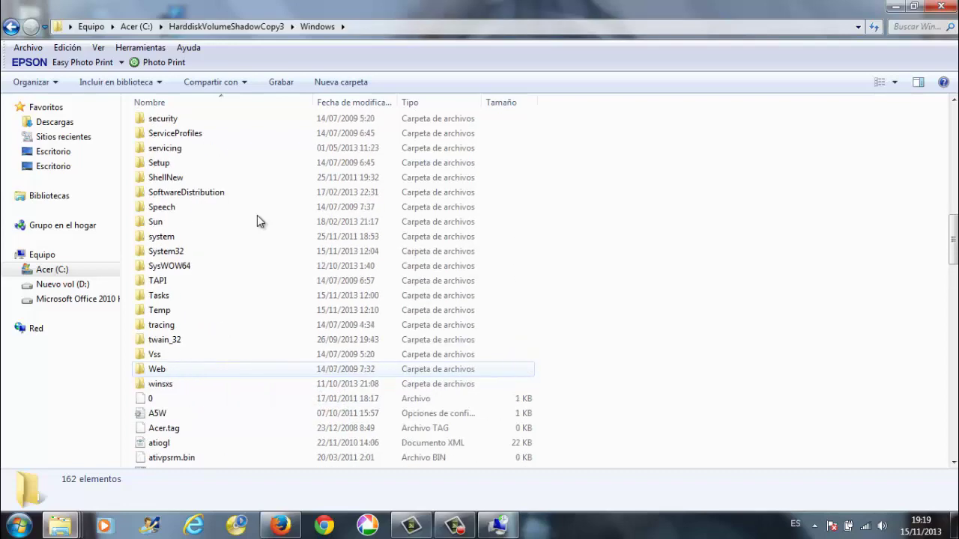
key("Return")
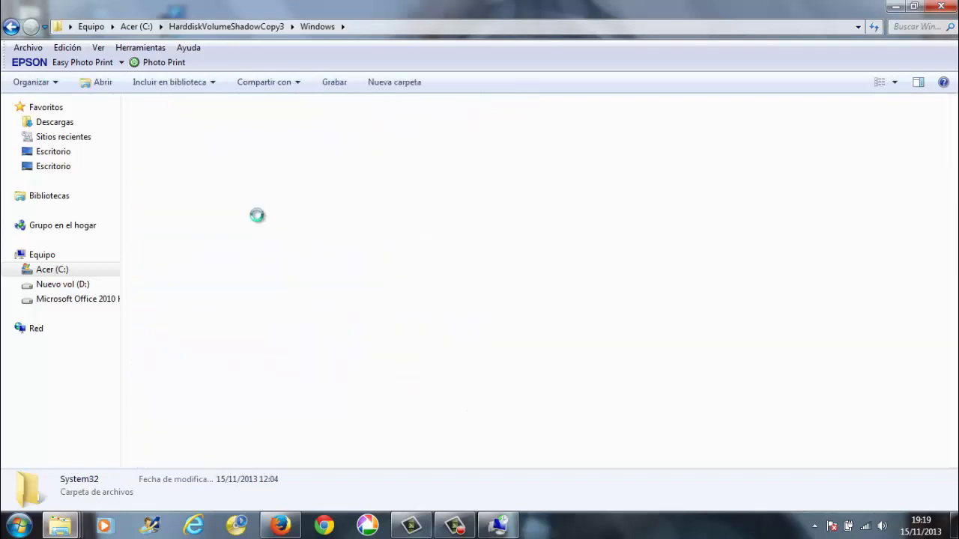
Try to open the config folder inside the restore point's System32 folder, requesting permanent access to it
key("Down")
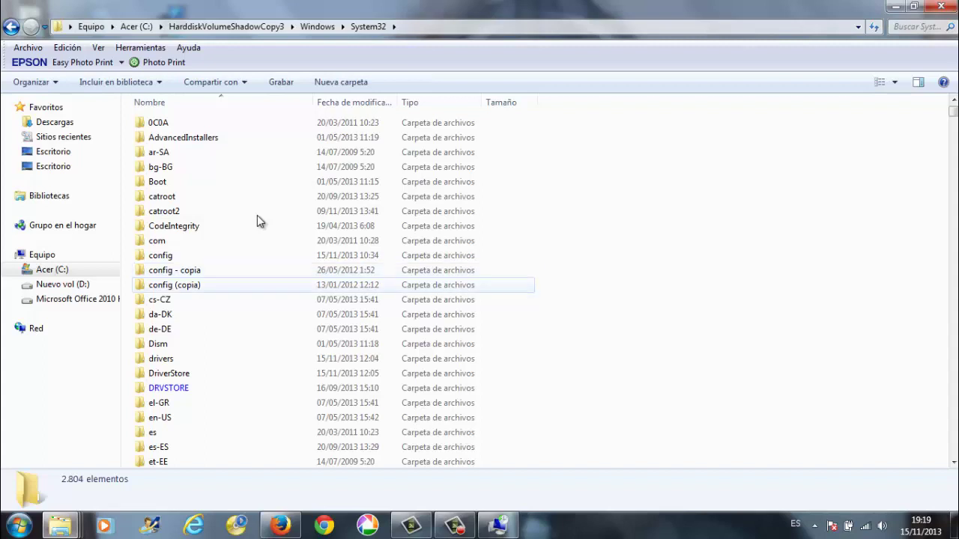
key("Up")
key("Up")
key("Down")
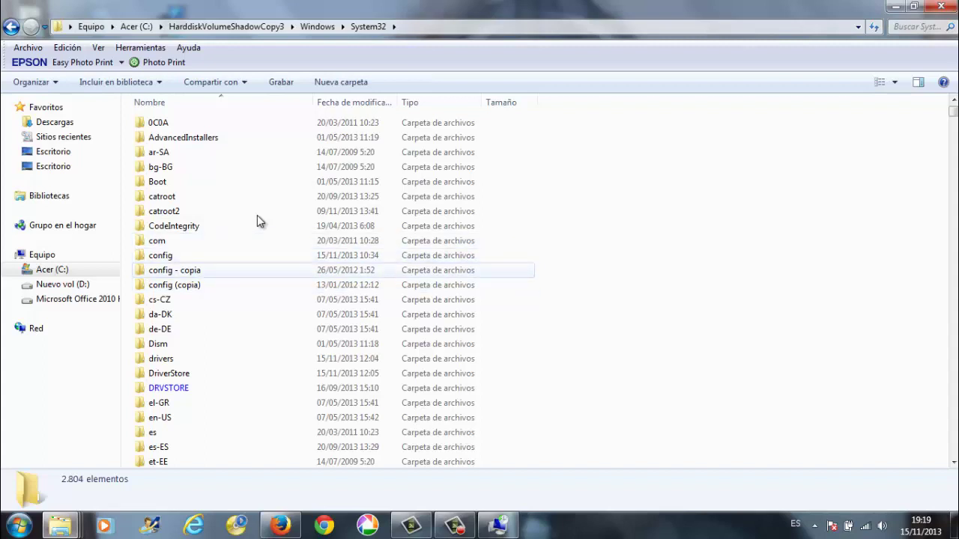
key("Up")
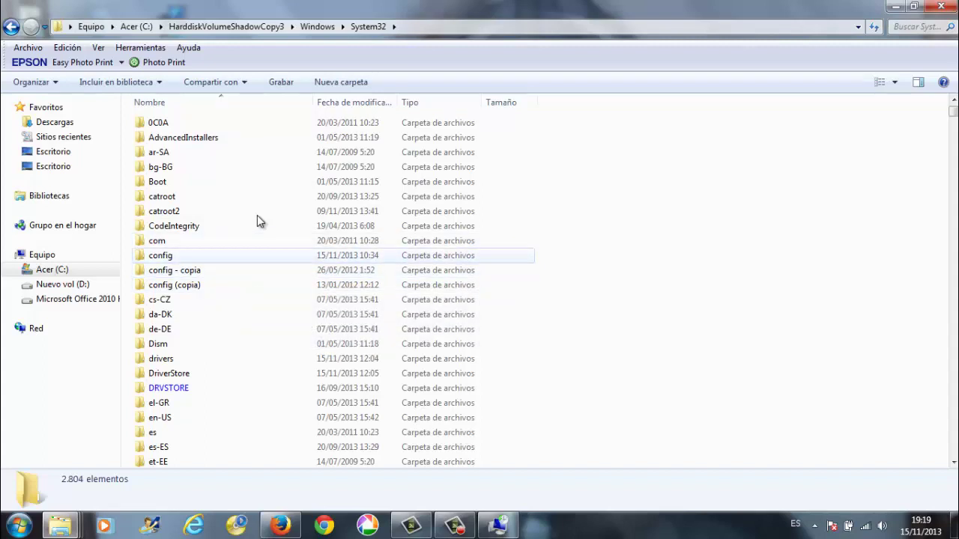
key("Return")
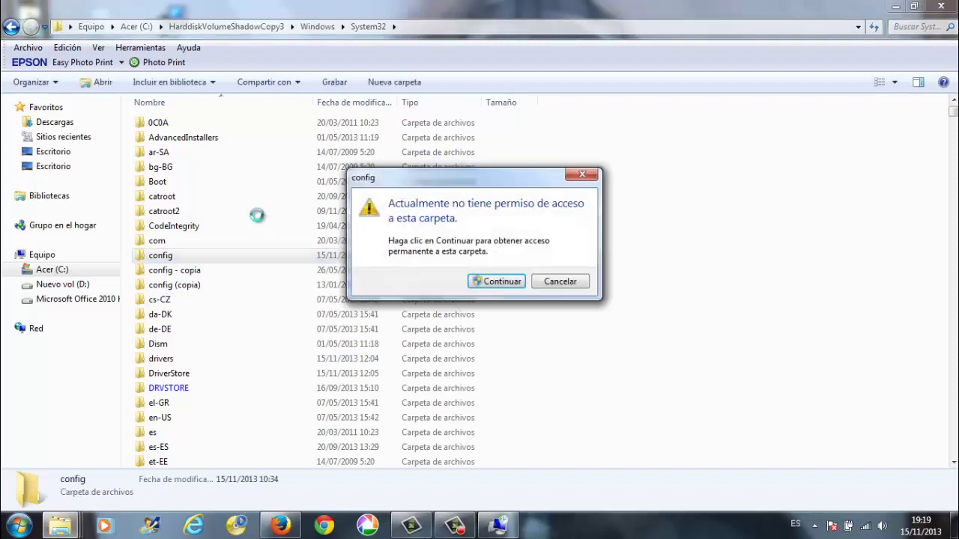
key("Return")
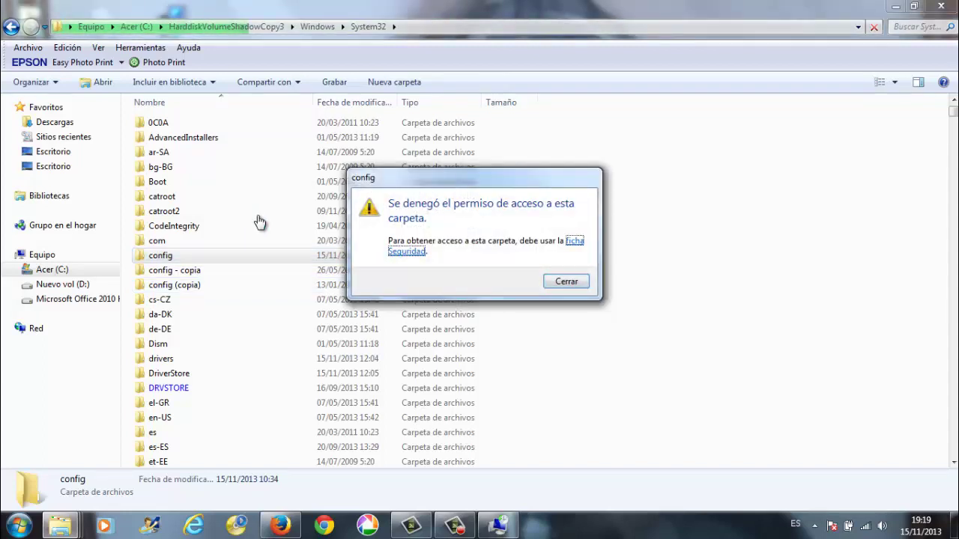
Open the security properties of the config folder, then dismiss them together with the access warning
key("Return")
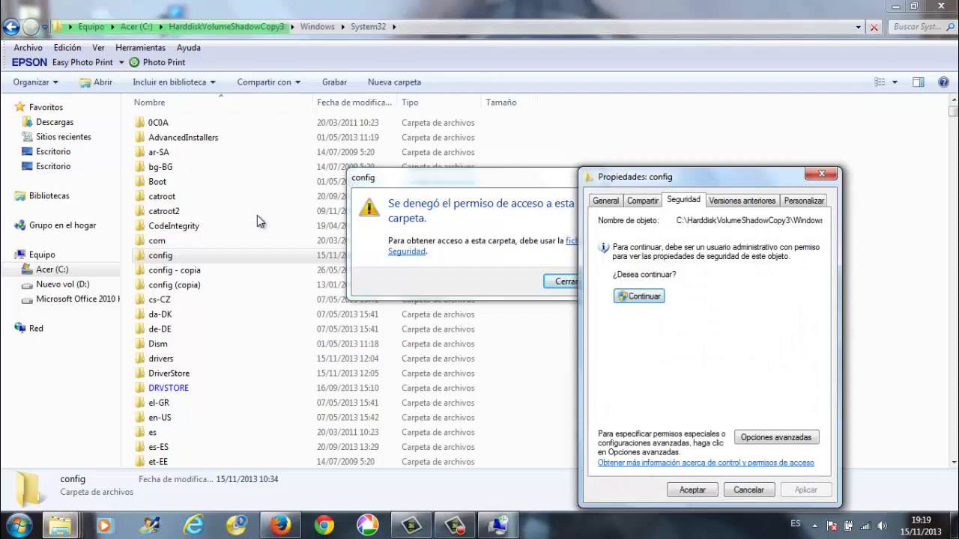
key("Escape")
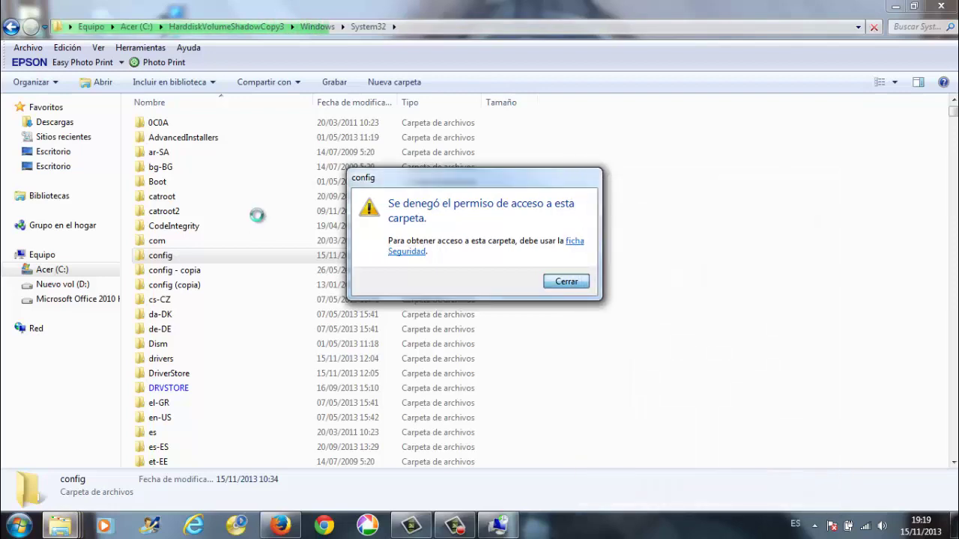
key("Return")
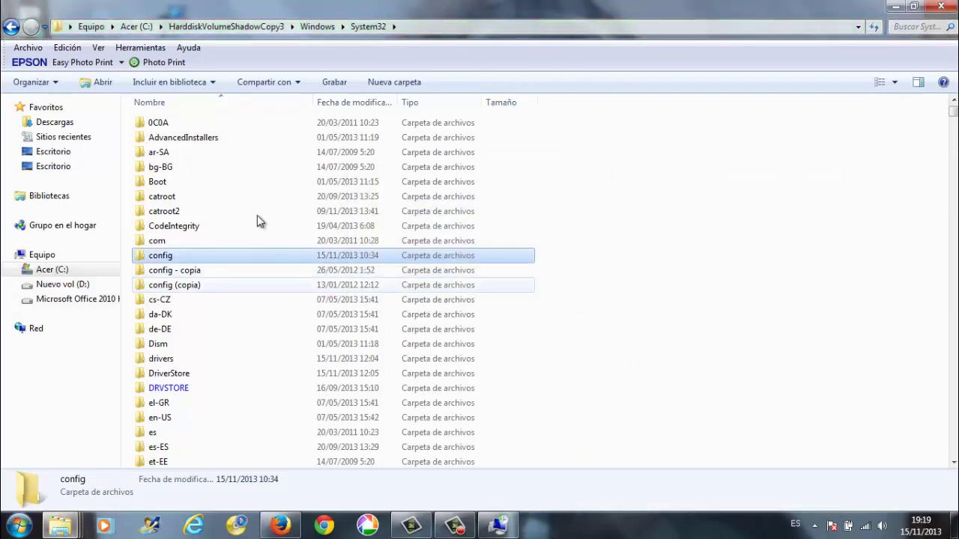
Open the config (copia) folder to view its contents and return to System32
key("Down")
key("Down")
key("Return")
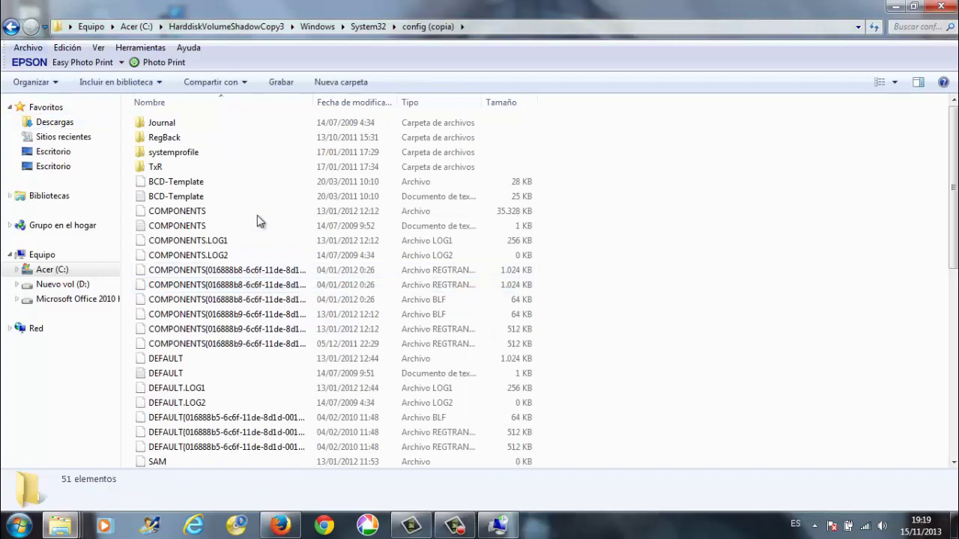
key("BackSpace")
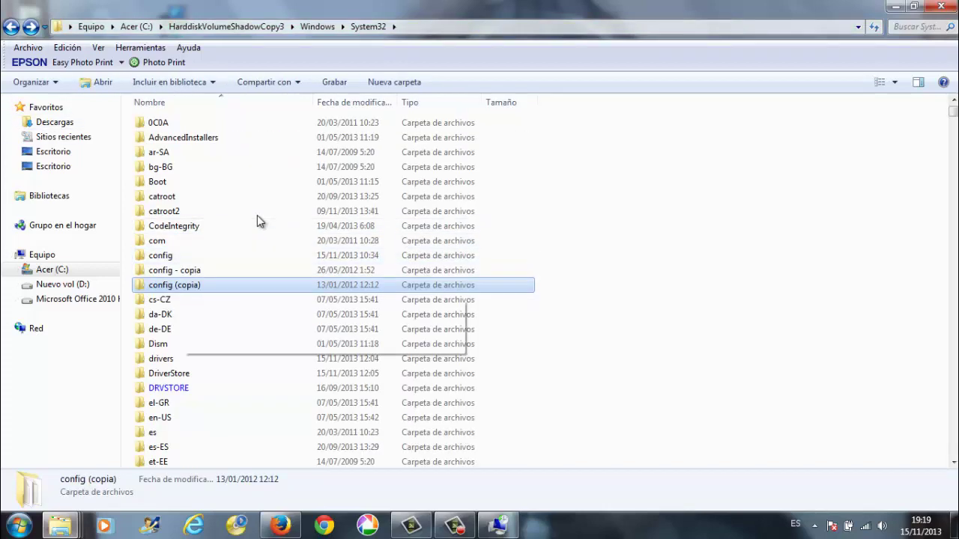
key("Up")
key("Up")
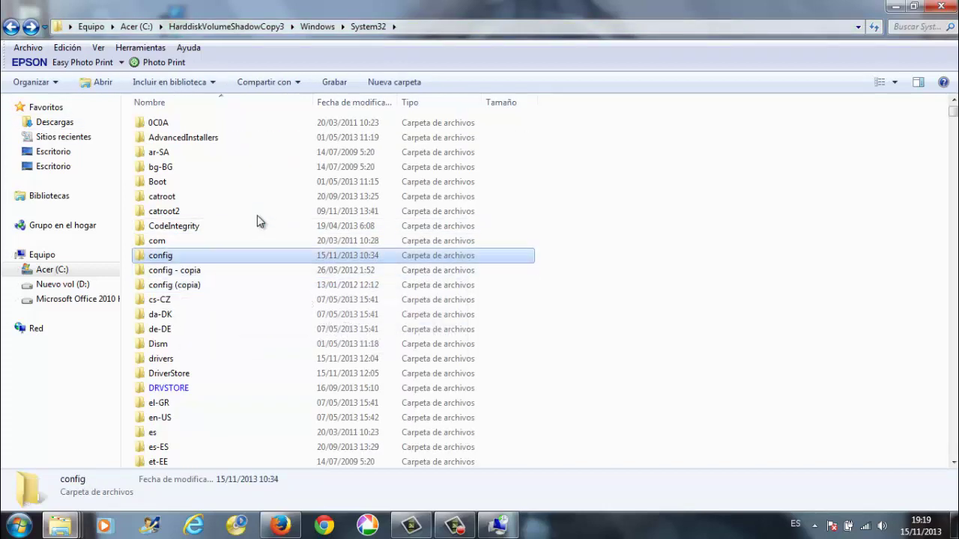
key("shift+F10")
key("Down")
key("Down")
key("Down")
key("Up")
key("Escape")
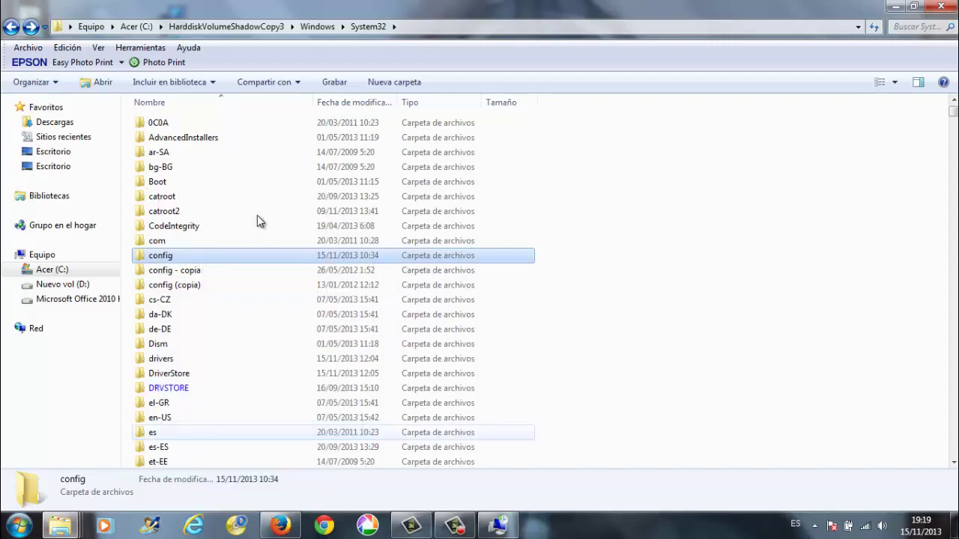
Minimize the System32 window and open the config folder on the desktop
key("super+Down")
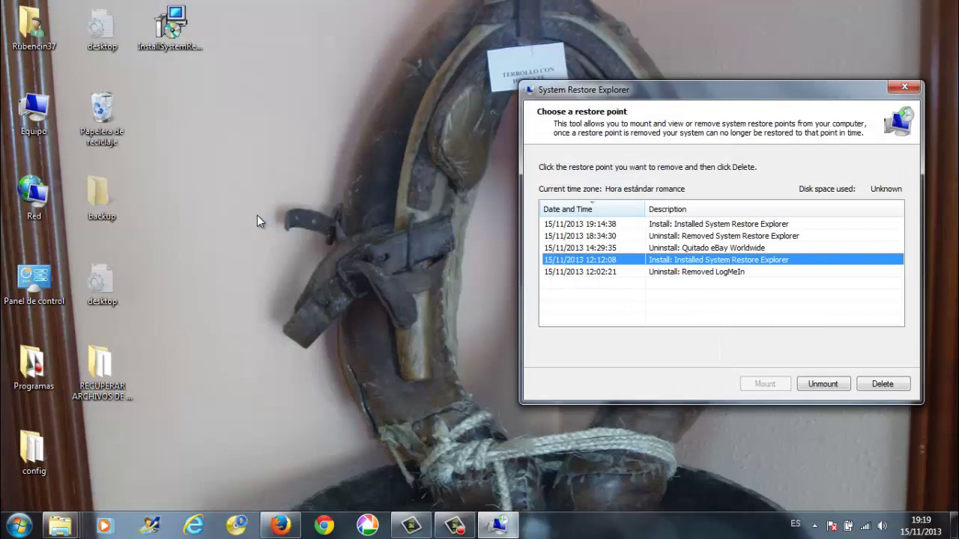
key("super+t")
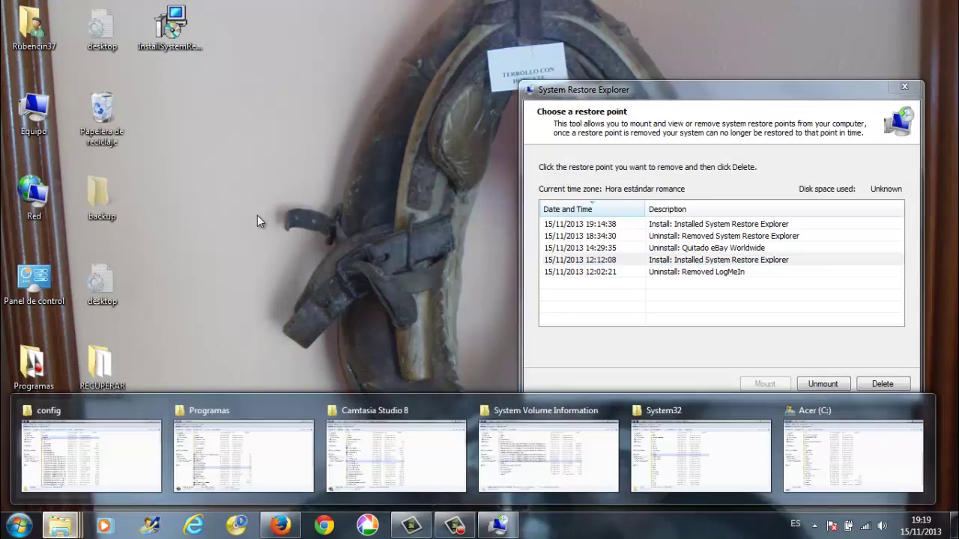
key("Escape")
key("c")
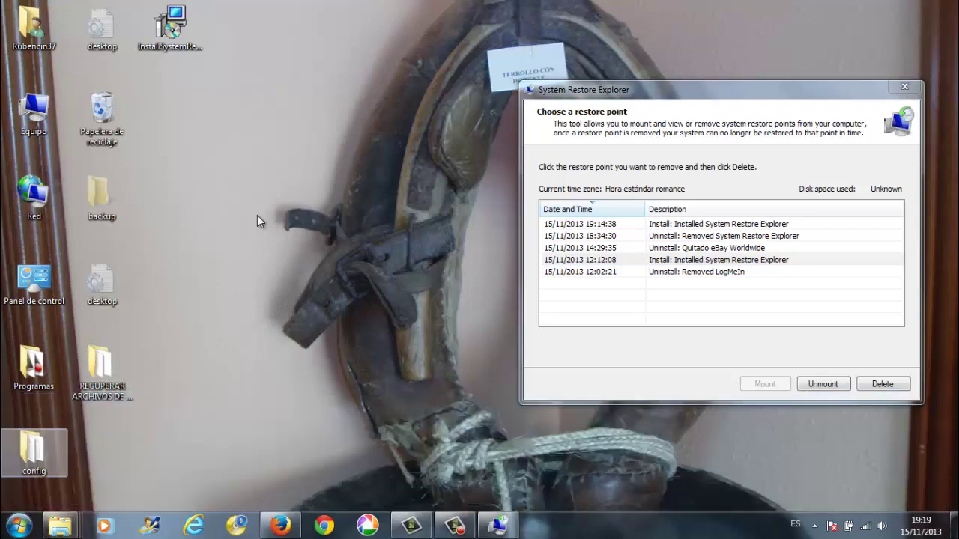
key("Return")
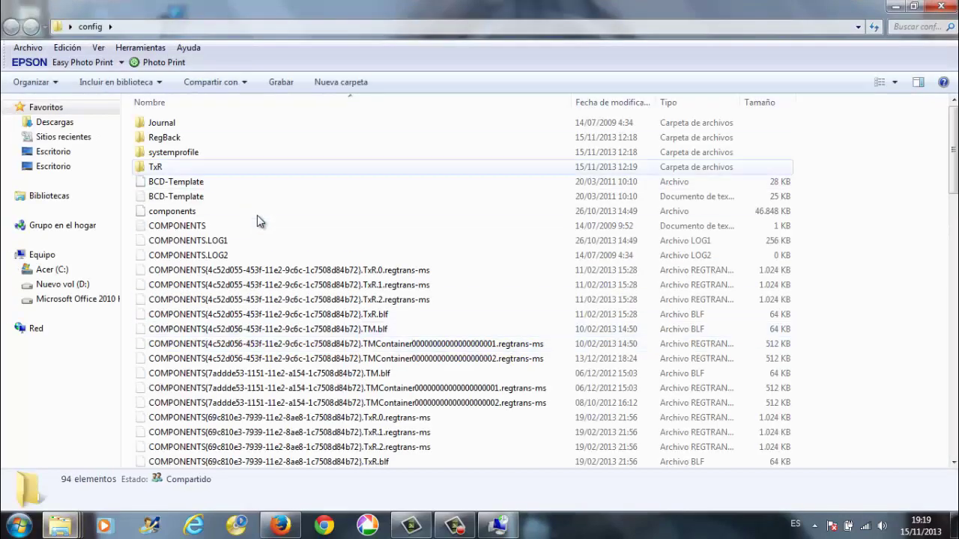
Examine the files in the desktop config folder, looking for the registry files default, sam, security and software
scroll(257, 221, "down", 4)
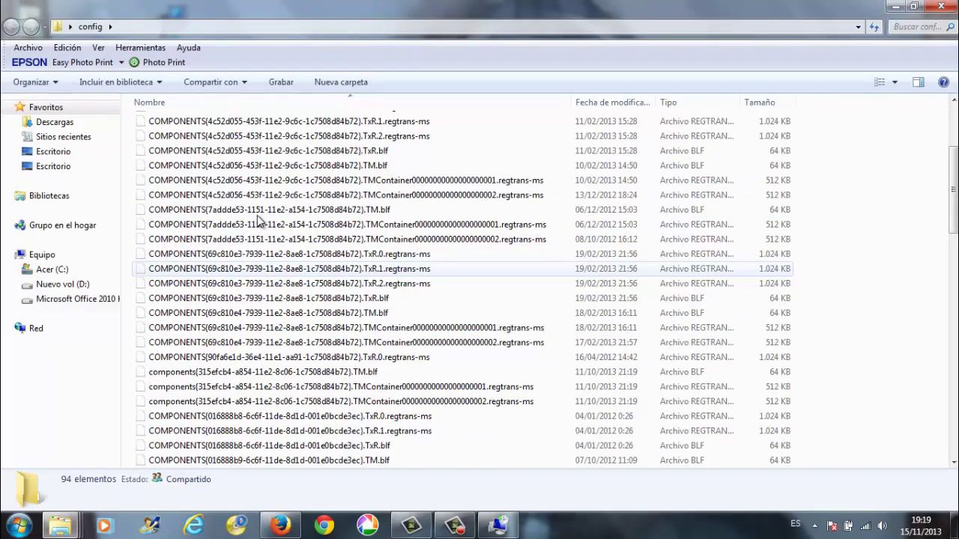
scroll(257, 221, "down", 9)
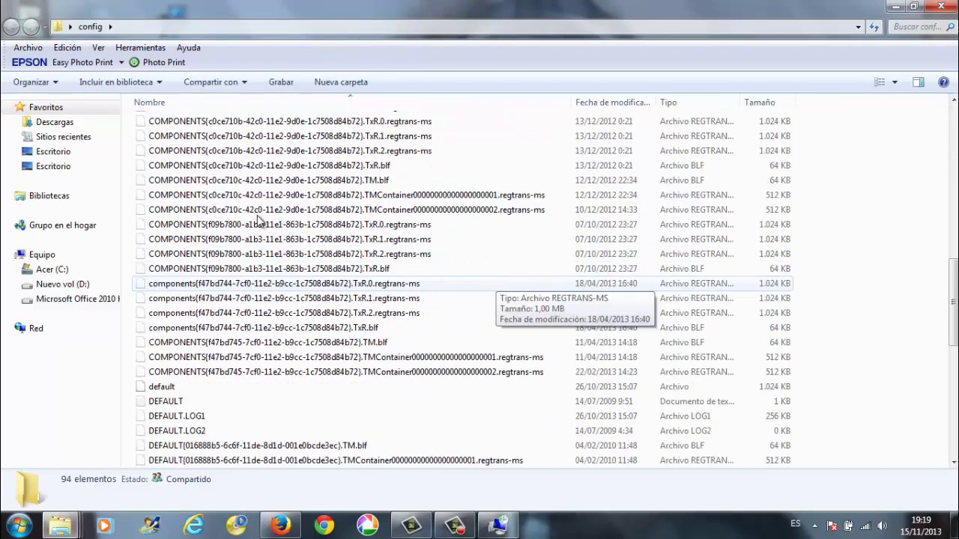
scroll(257, 221, "down", 4)
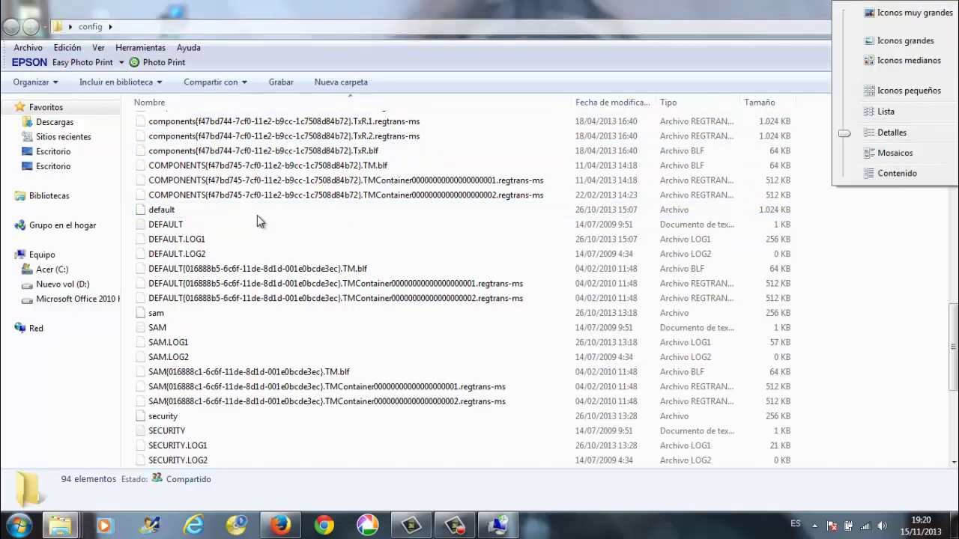
key("Escape")
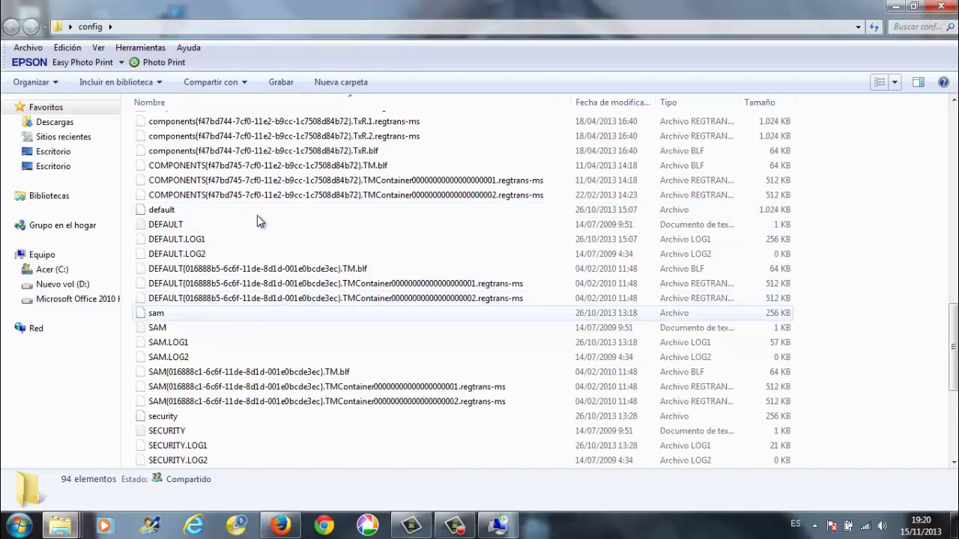
key("s")
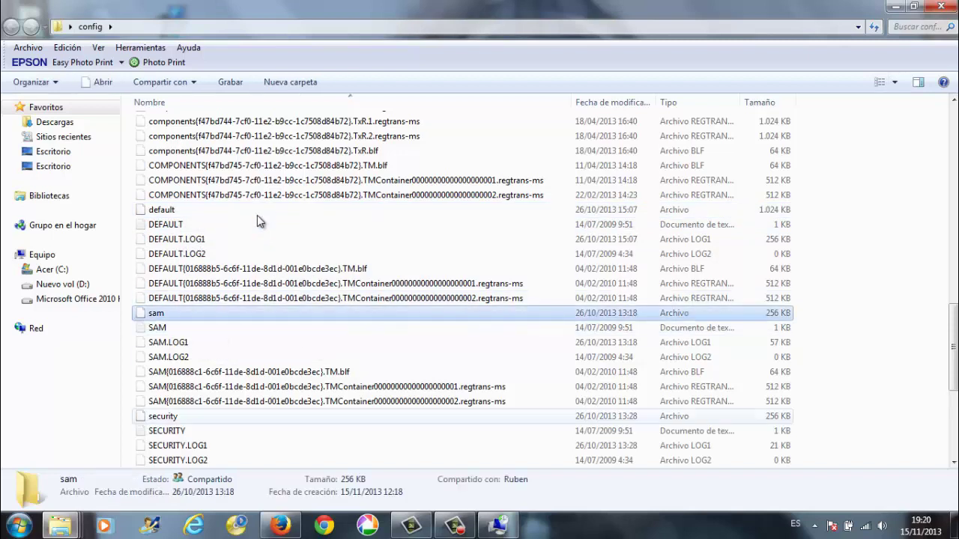
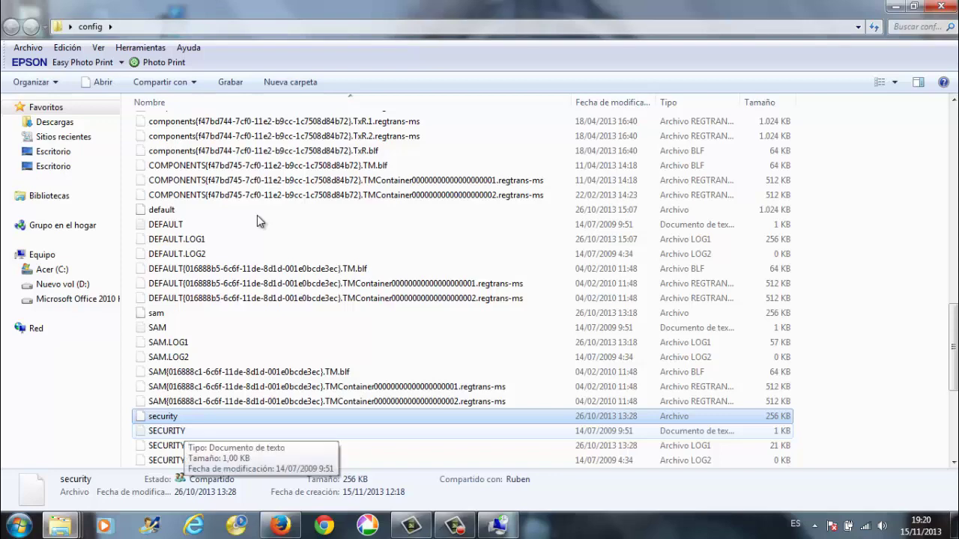
scroll(256, 221, "down", 4)
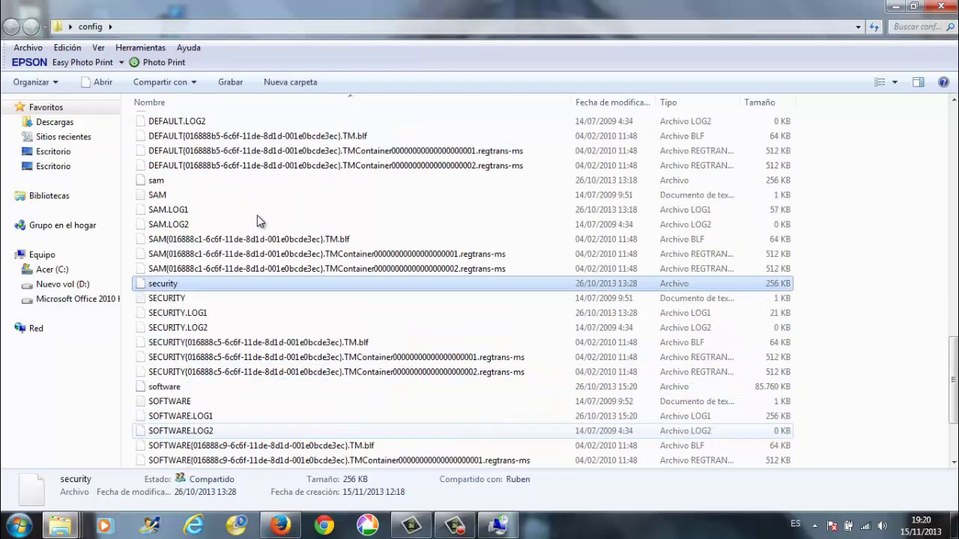
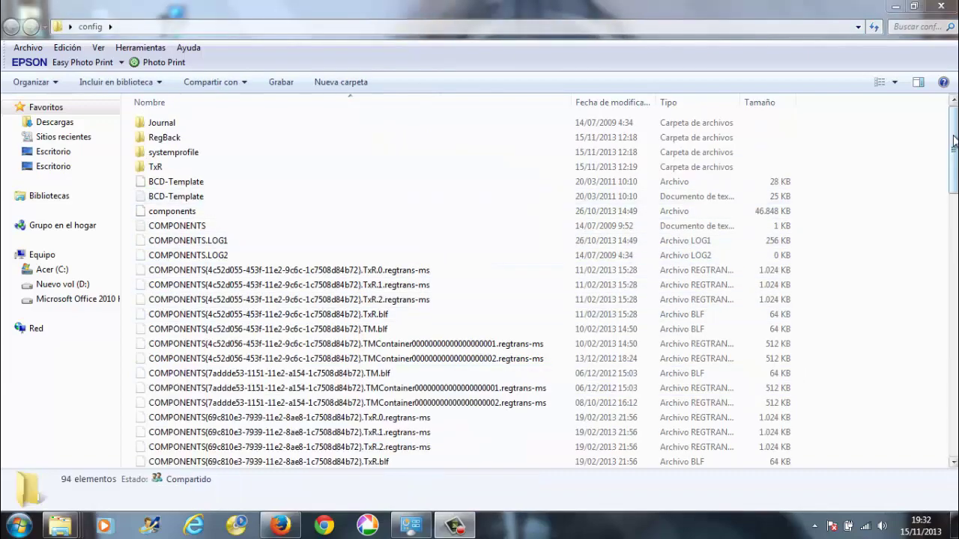
left_click_drag(954, 141, 915, 365)
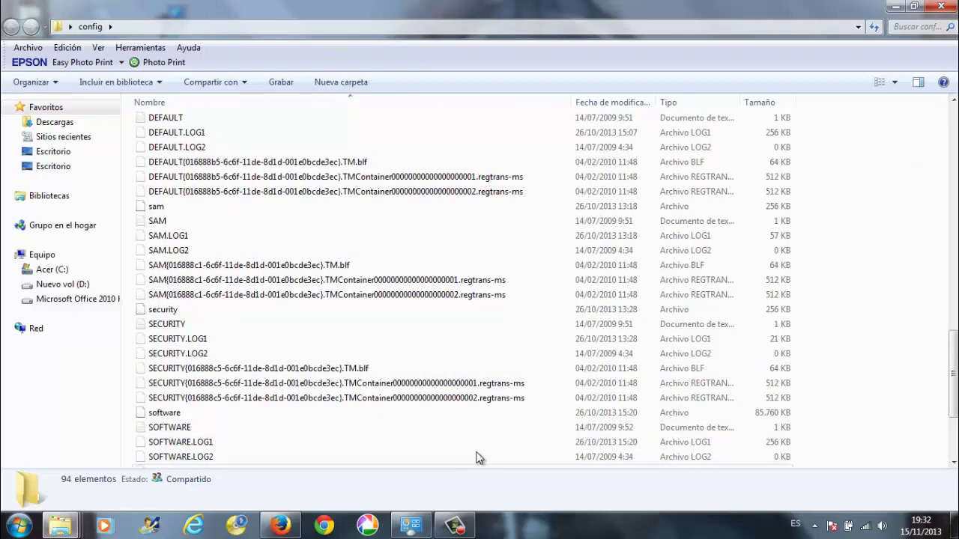
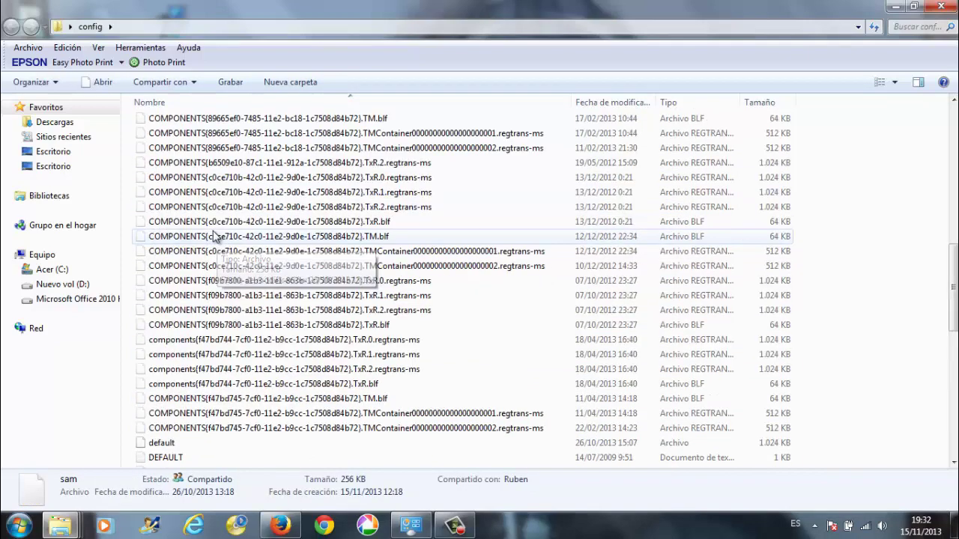
scroll(227, 236, "up", 5)
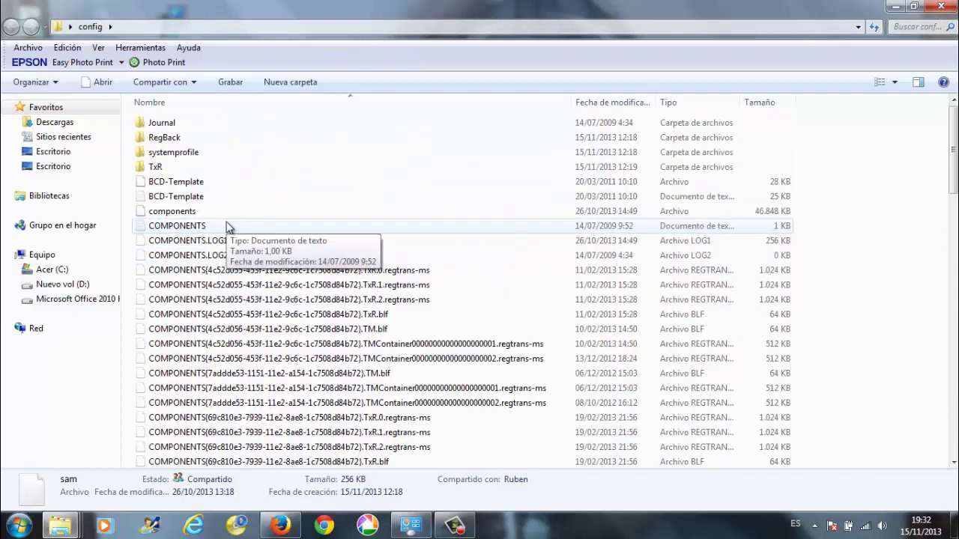
Select the DEFAULT, SAM, SECURITY, SOFTWARE and SYSTEM files in the RegBack folder and return to config
double_click(182, 136)
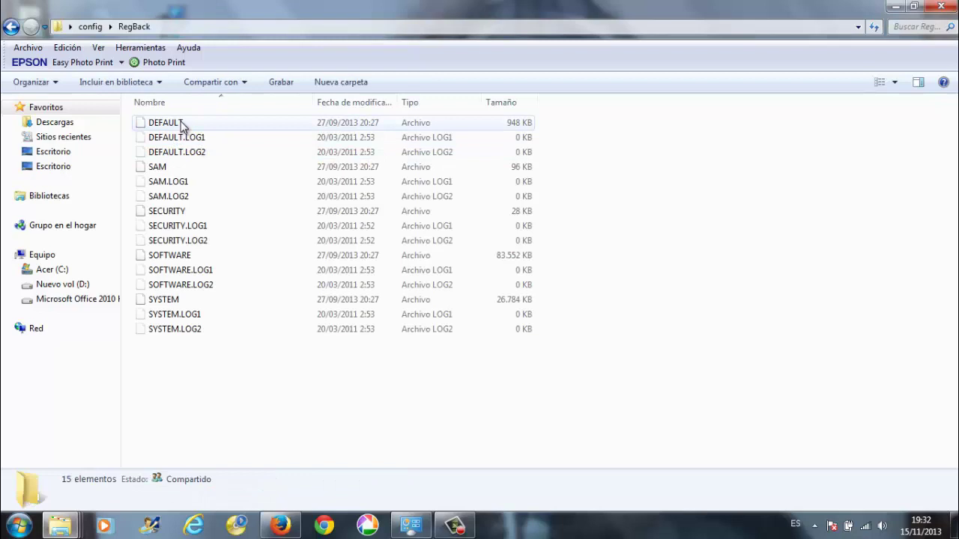
left_click(181, 126)
left_click(165, 167, "ctrl")
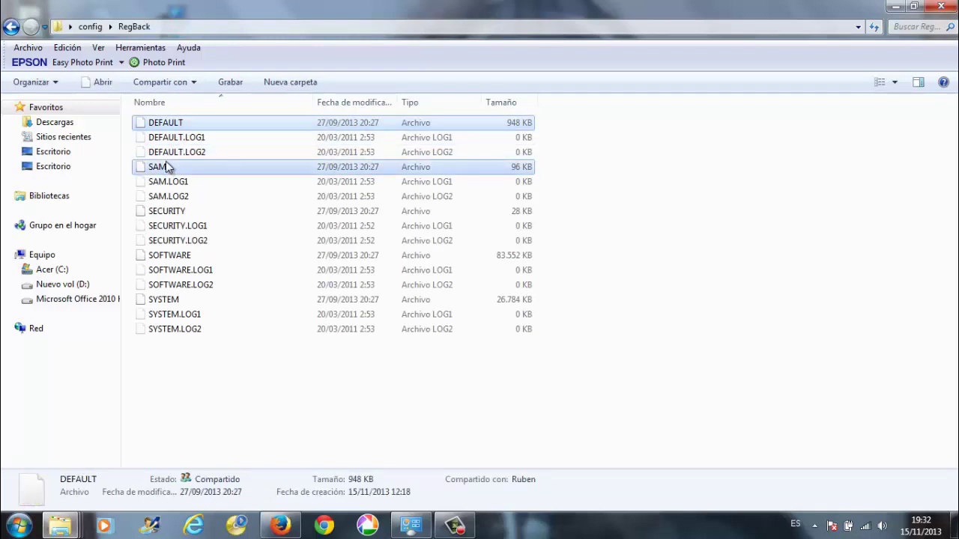
left_click(182, 214, "ctrl")
left_click(181, 256, "ctrl")
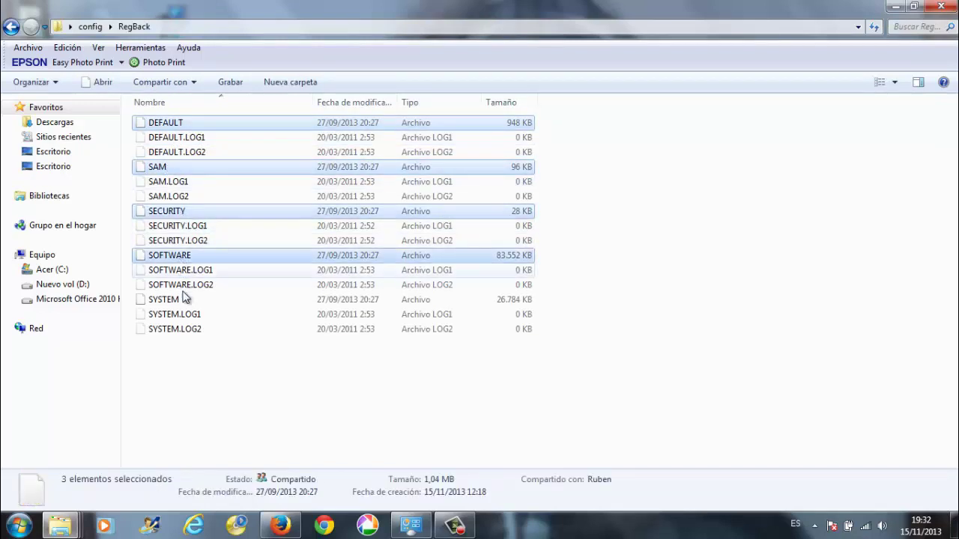
left_click(178, 300, "ctrl")
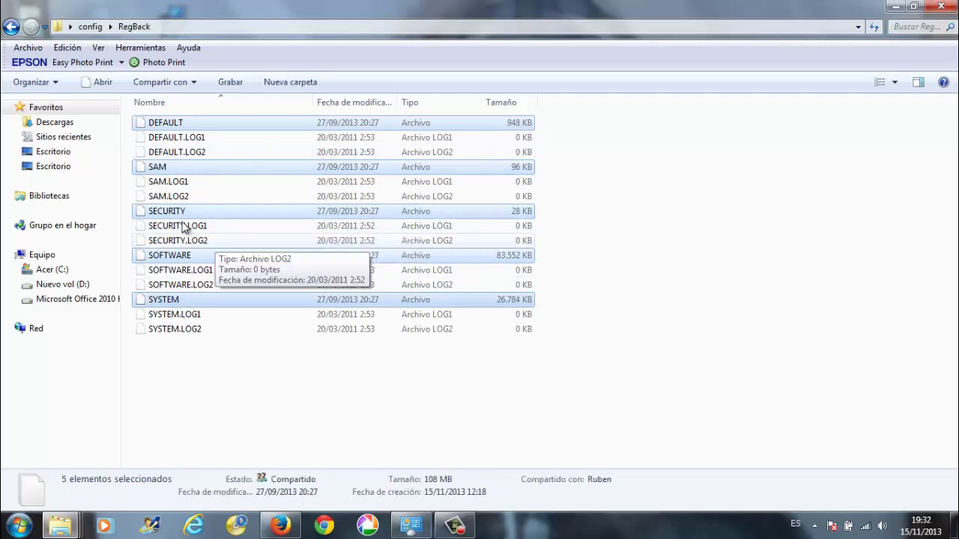
left_click(10, 28)
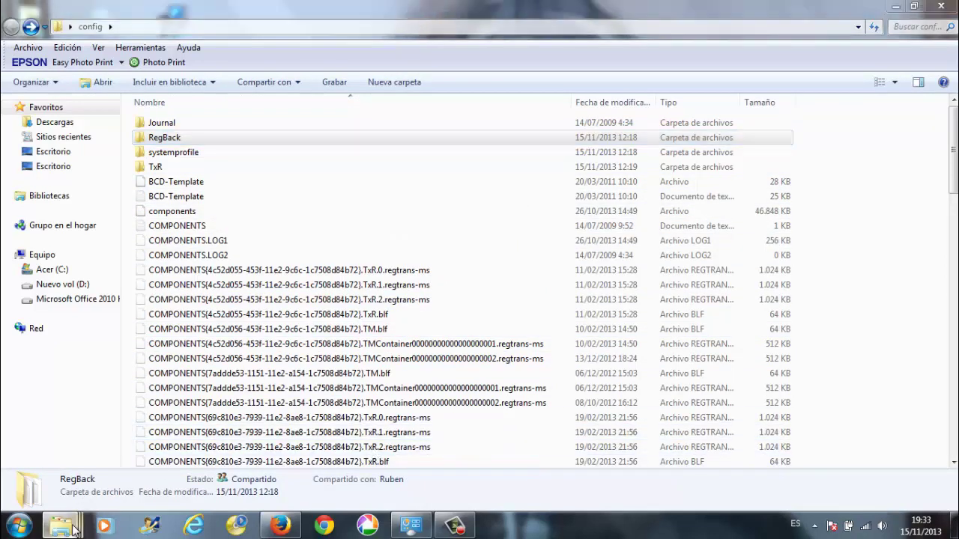
Switch to the File Explorer window of Acer (C:) and open its Windows folder
mouse_move(72, 530)
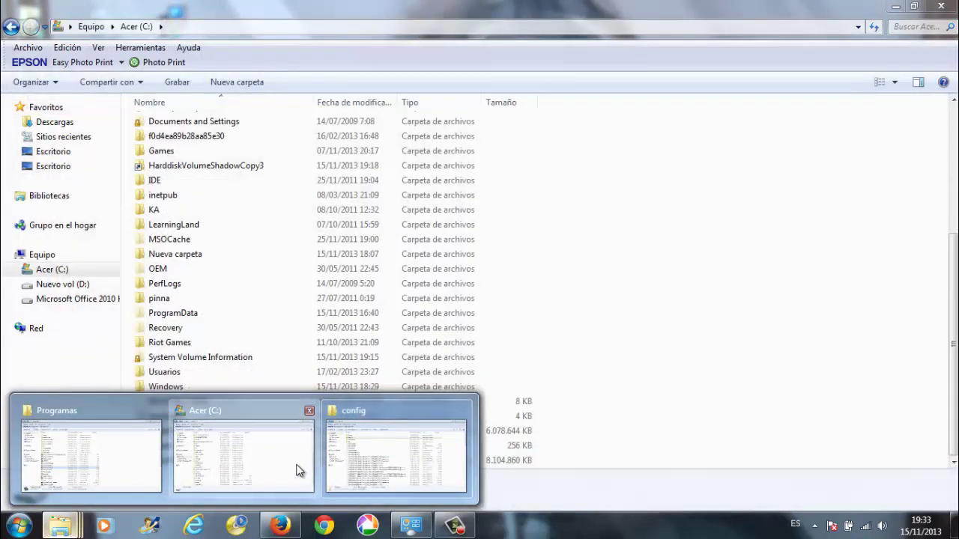
left_click(298, 469)
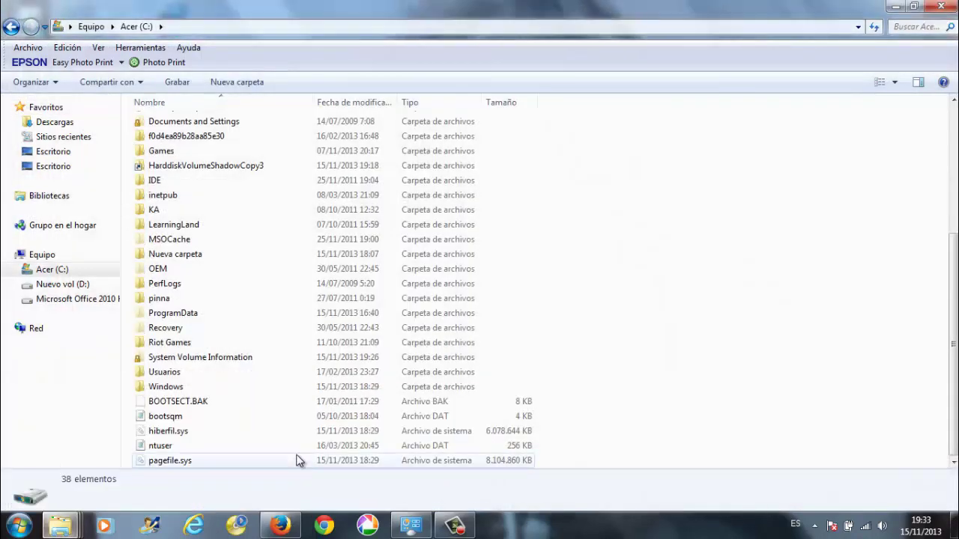
double_click(167, 388)
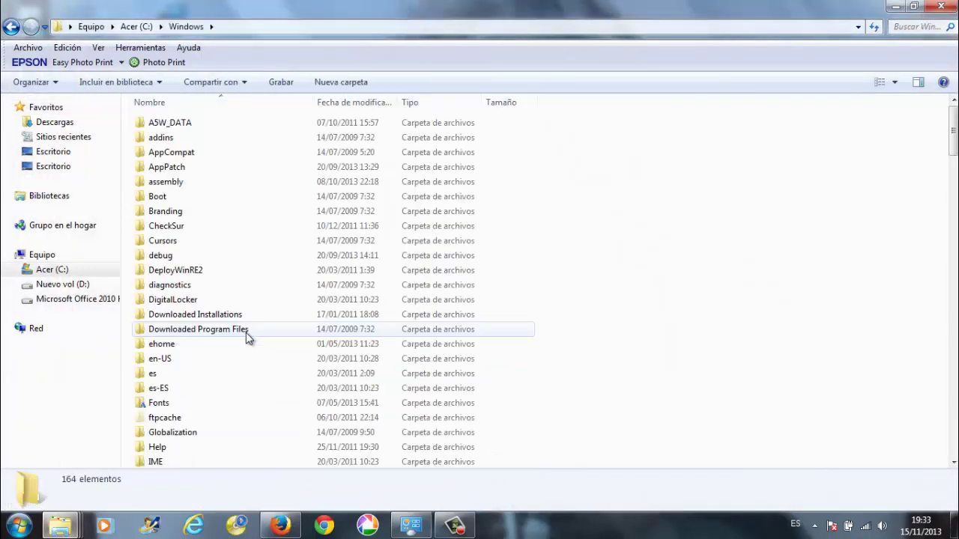
Open the System32 folder inside Windows and enter its config folder
scroll(247, 338, "down", 13)
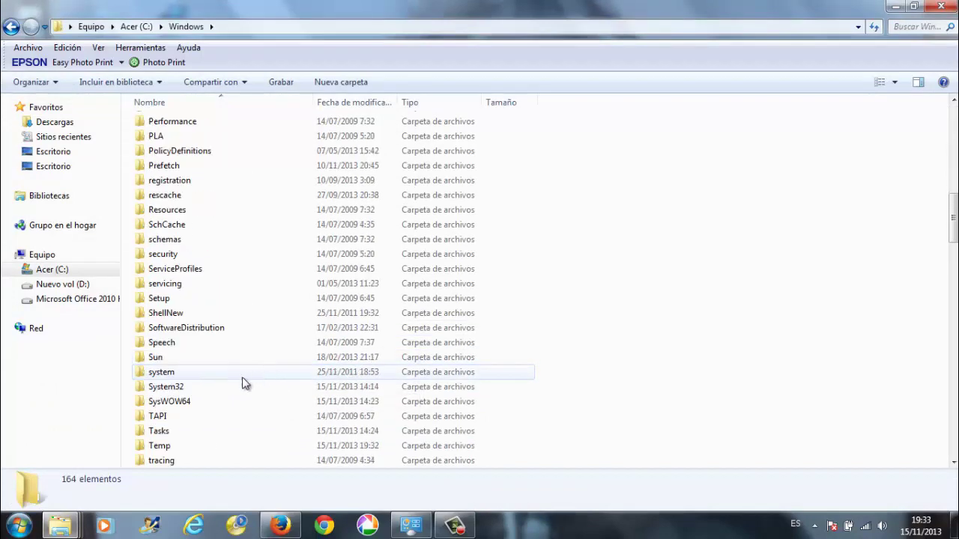
double_click(165, 388)
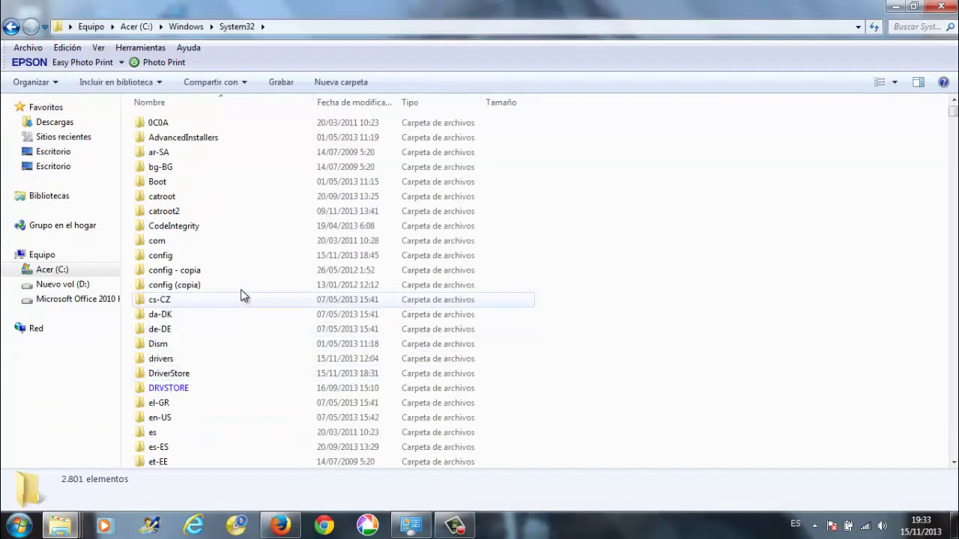
left_click(161, 258)
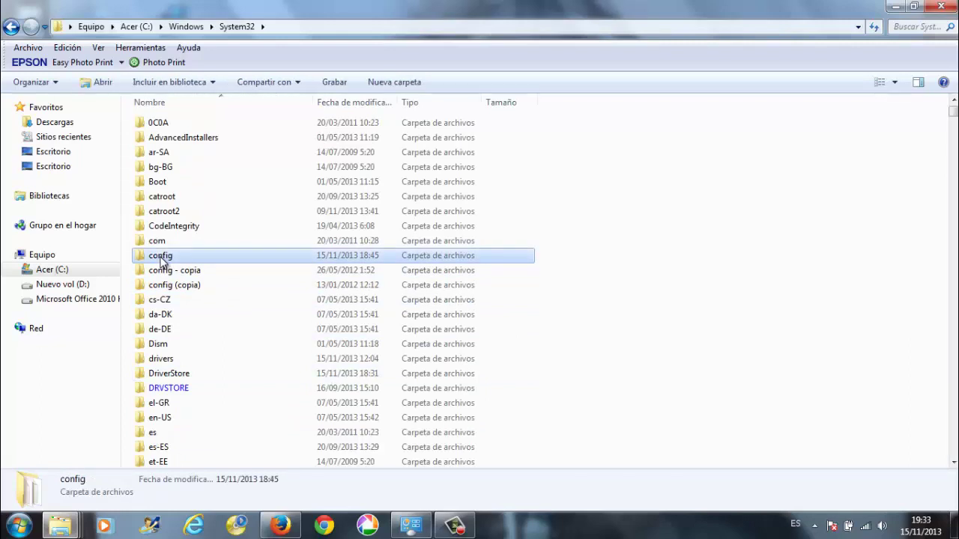
double_click(161, 258)
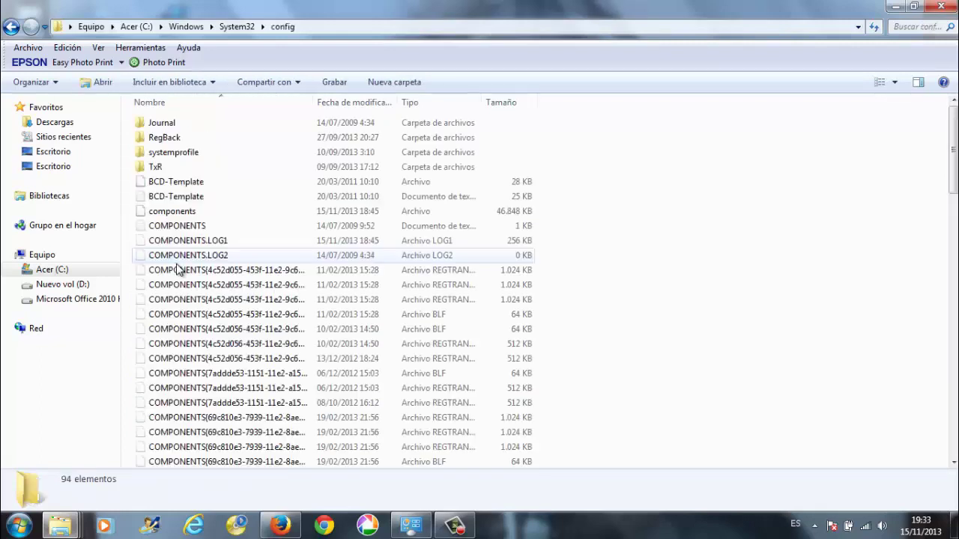
right_click(740, 217)
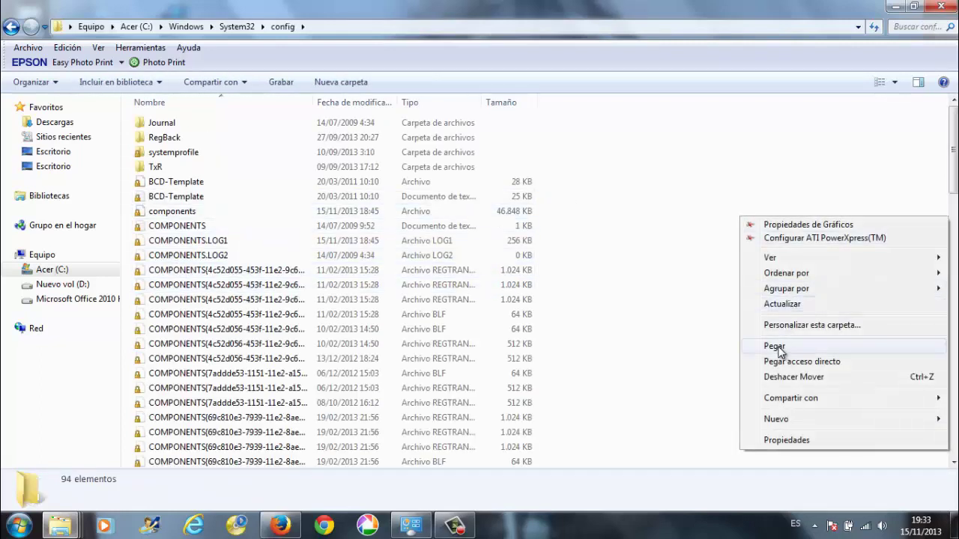
left_click(696, 257)
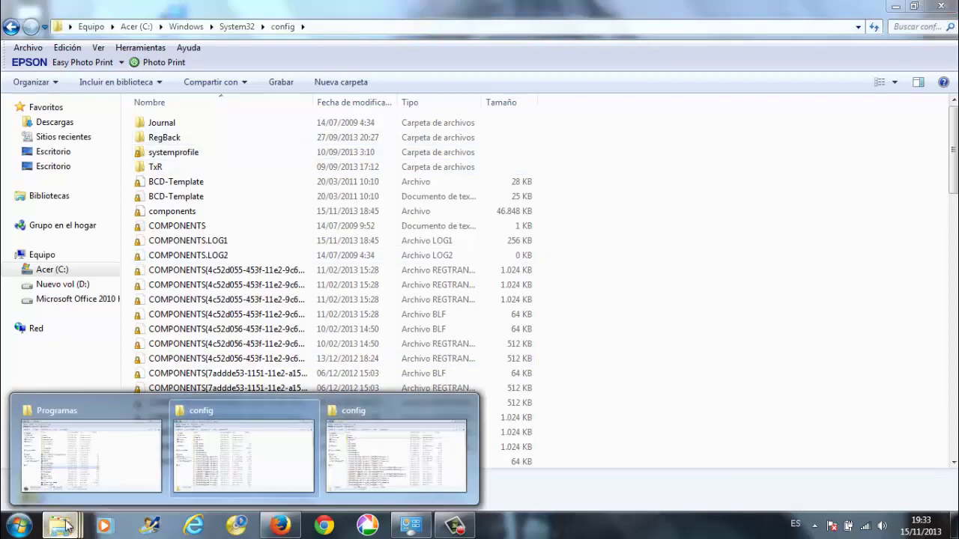
Examine the default, sam, security, software and system files in the System32 config folder and check the desktop config folder
left_click(206, 470)
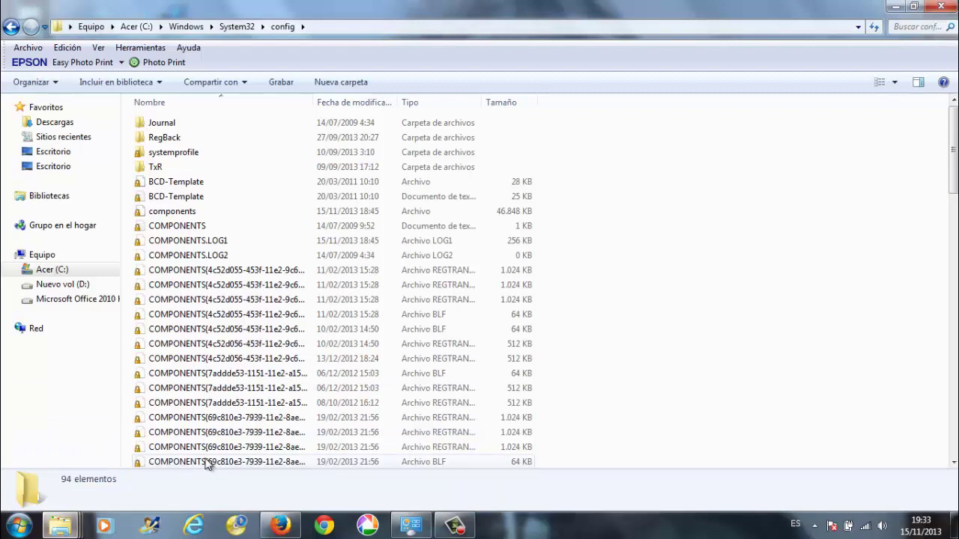
scroll(214, 427, "down", 7)
scroll(274, 404, "down", 10)
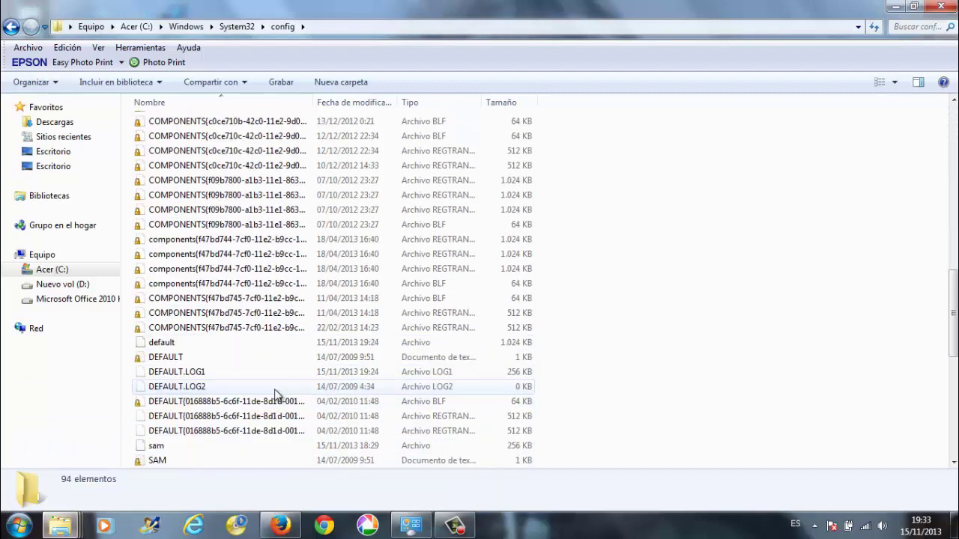
scroll(274, 400, "down", 4)
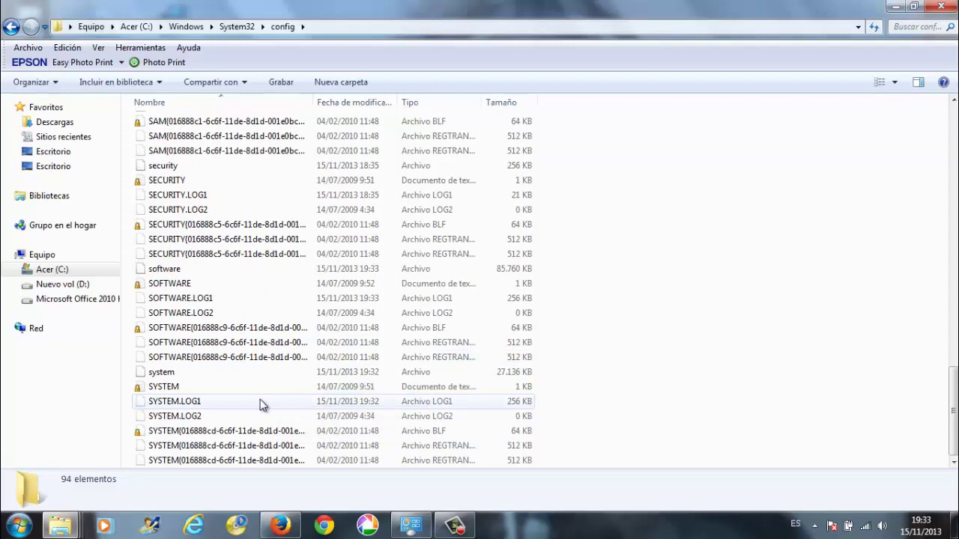
left_click(176, 378)
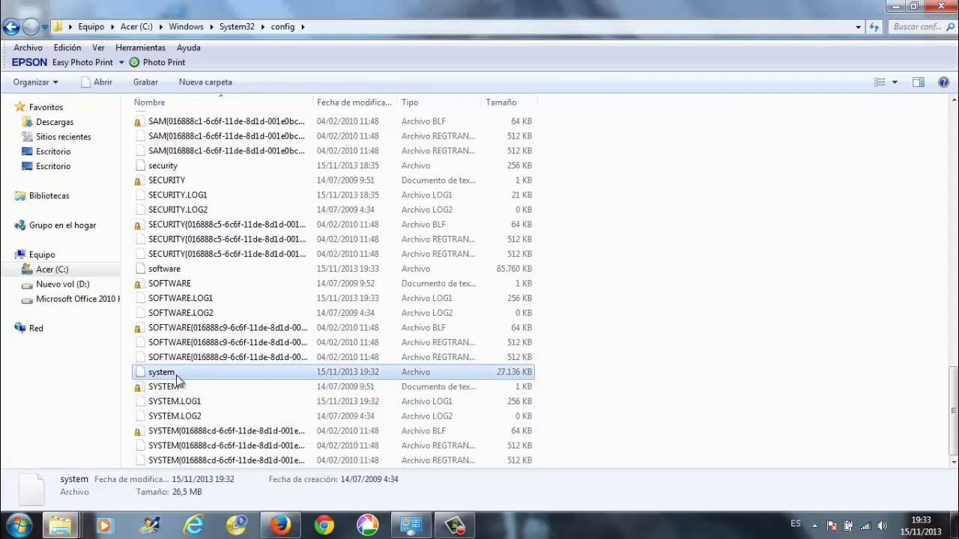
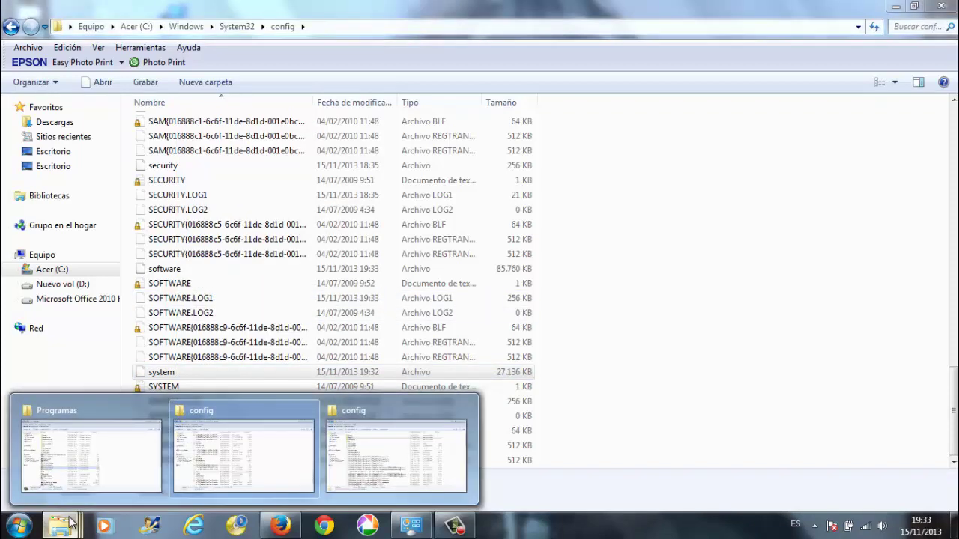
left_click(343, 462)
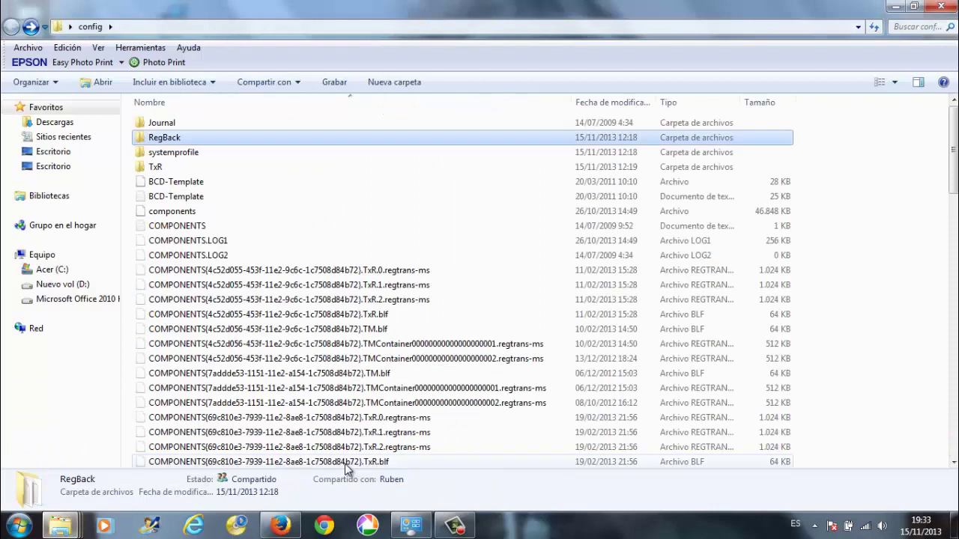
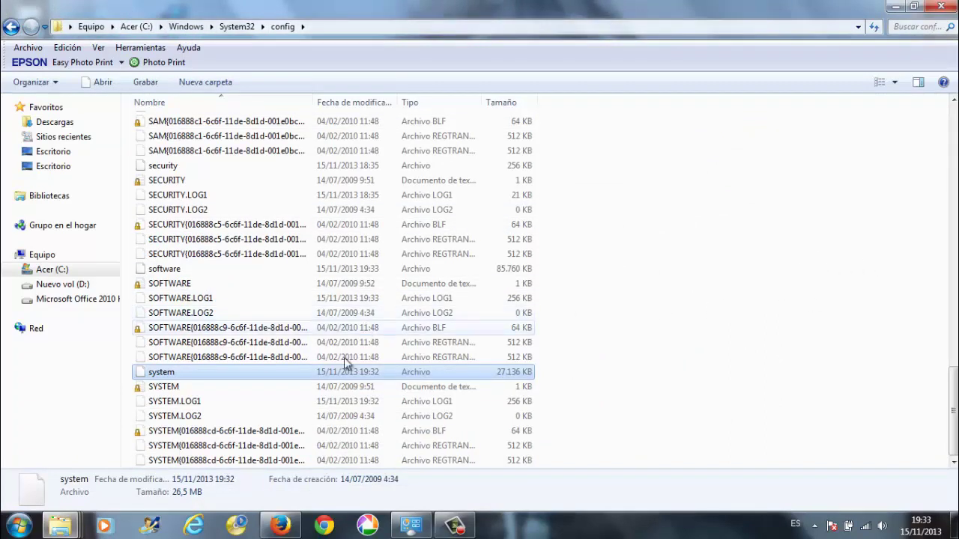
Select the files from the SYSTEM text document through the last SYSTEM file in the System32 config folder
left_click(201, 388)
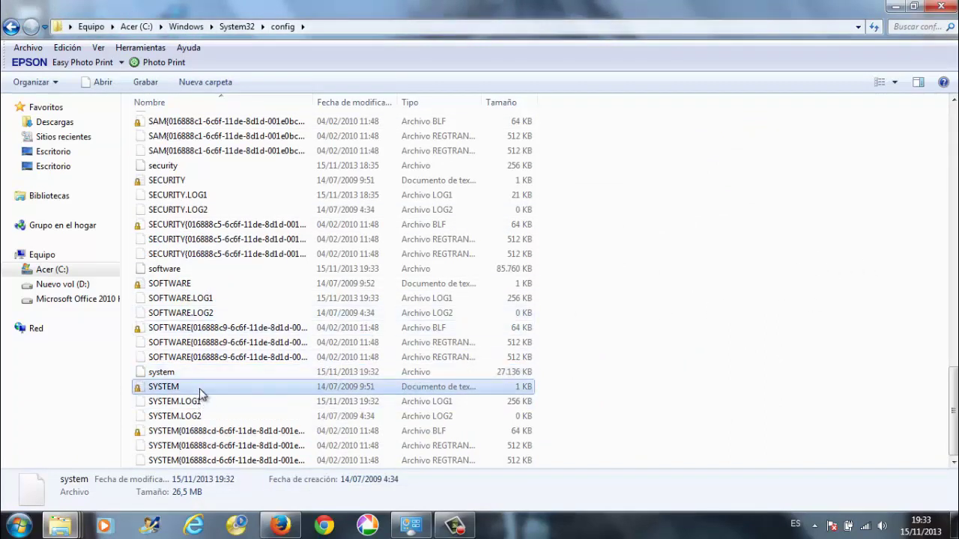
left_click_drag(188, 419, 182, 463)
left_click(183, 460, "shift")
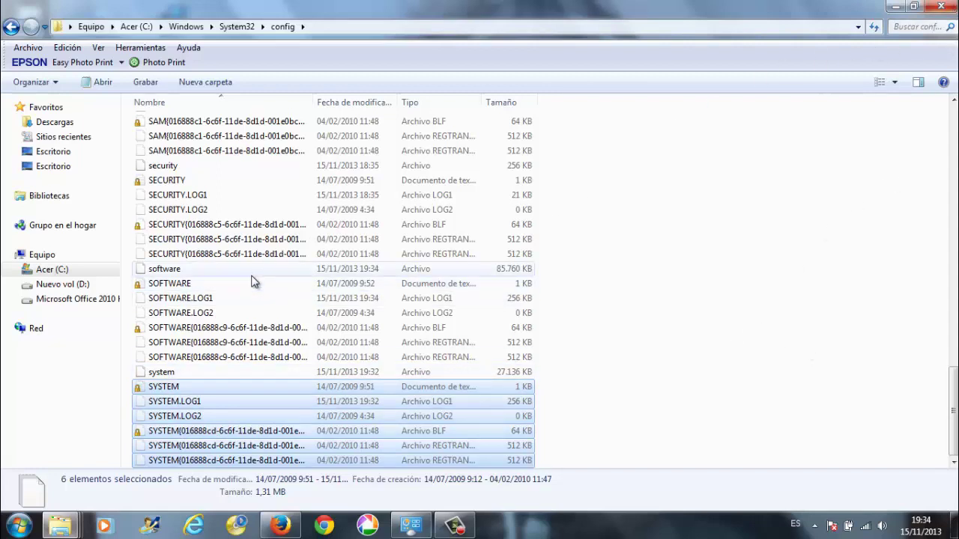
Switch to Firefox, look over the YouTube video page on repairing Windows 7 and Vista with Ubuntu, and minimize the browser
left_click(280, 525)
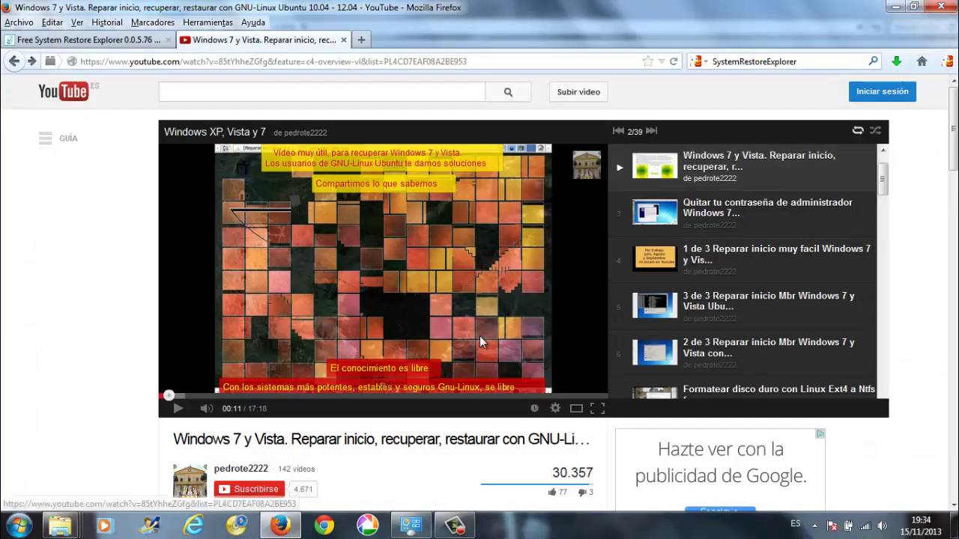
scroll(479, 352, "down", 5)
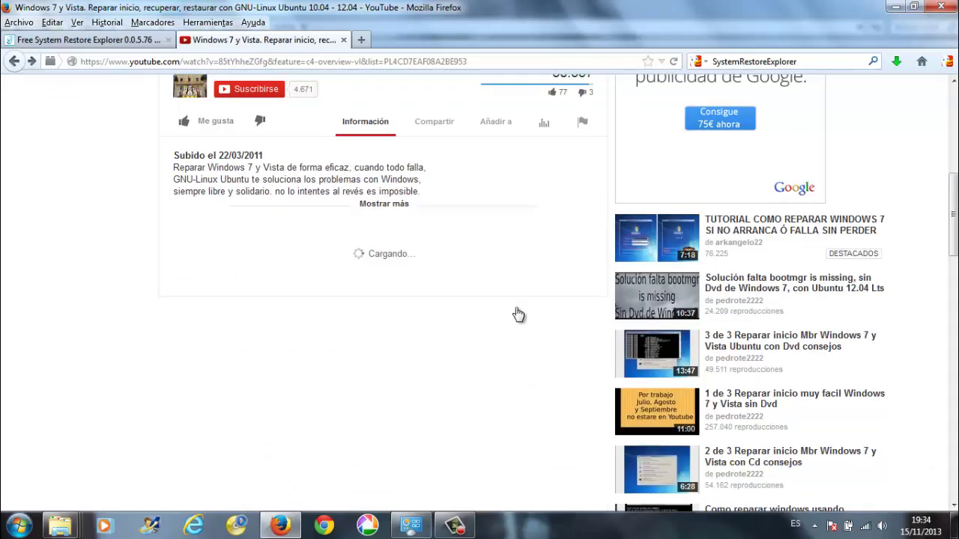
scroll(516, 314, "up", 3)
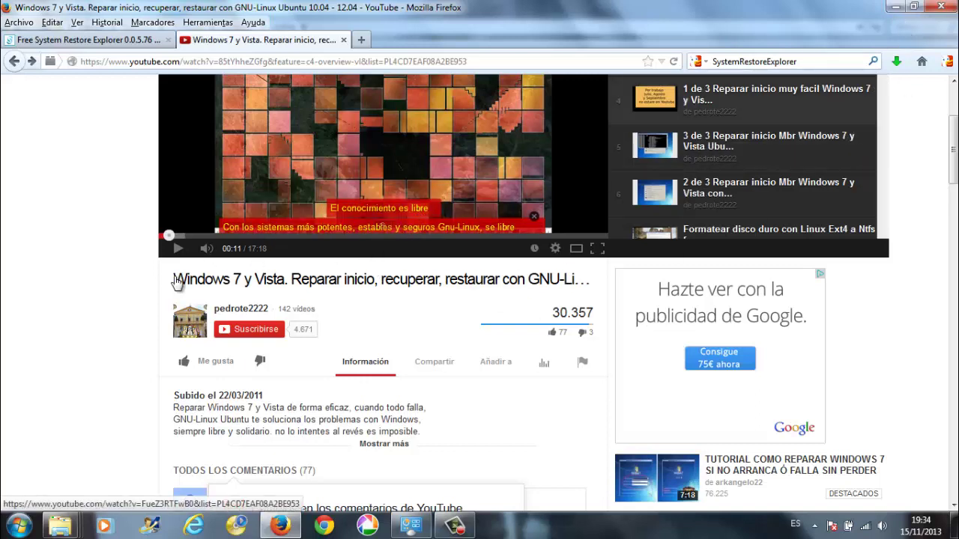
left_click(898, 8)
Go back to the start of the config file list and minimize the open folder windows to reach the desktop
scroll(217, 255, "up", 10)
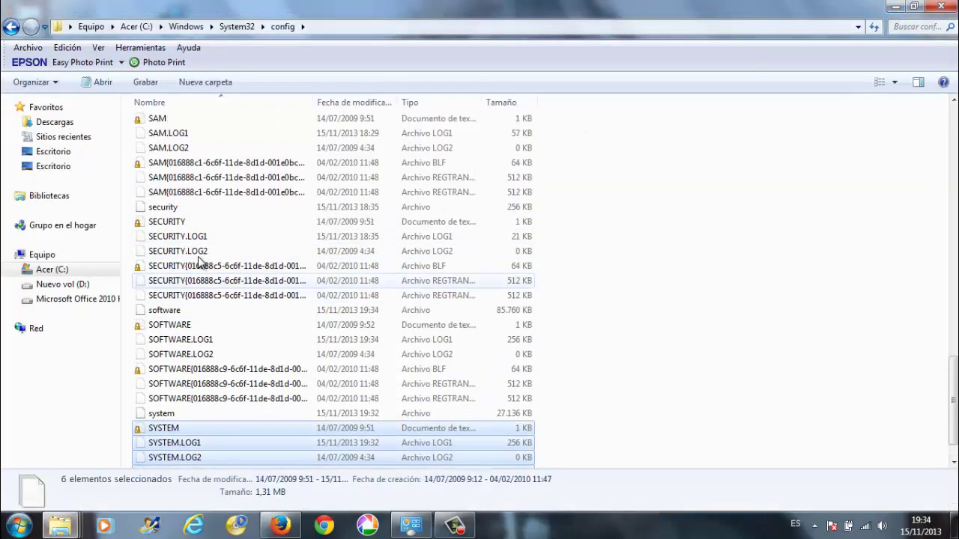
scroll(220, 259, "up", 7)
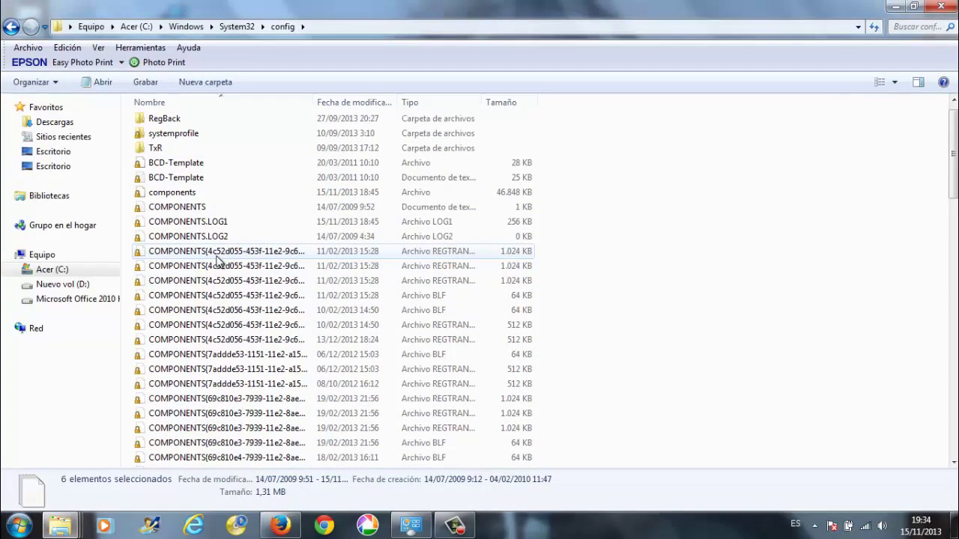
left_click(892, 9)
left_click(895, 8)
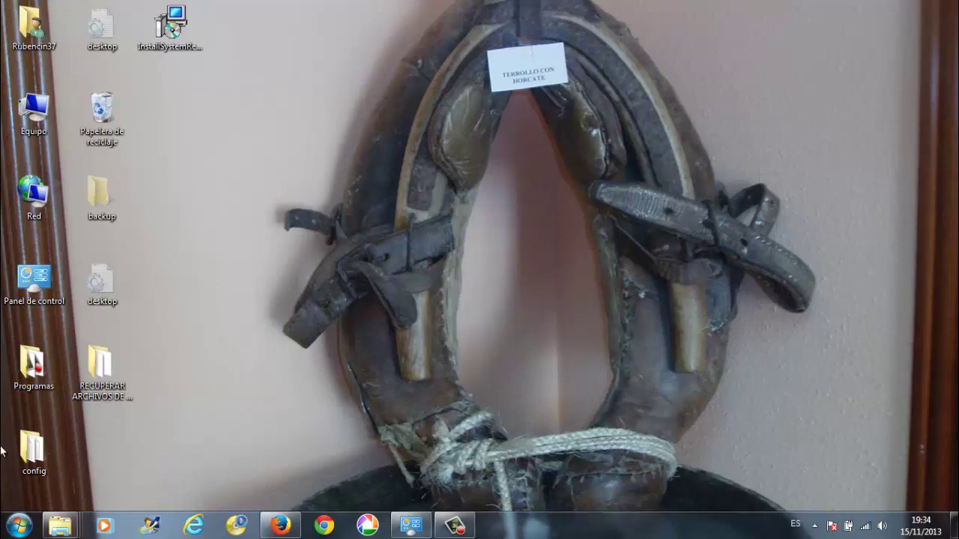
Launch System Restore Explorer from the installed programs
left_click(17, 529)
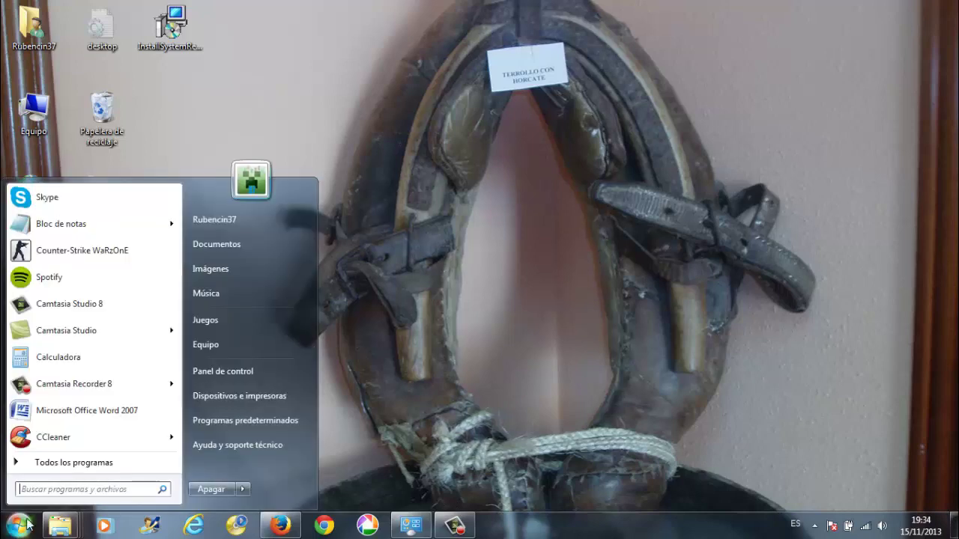
left_click(78, 464)
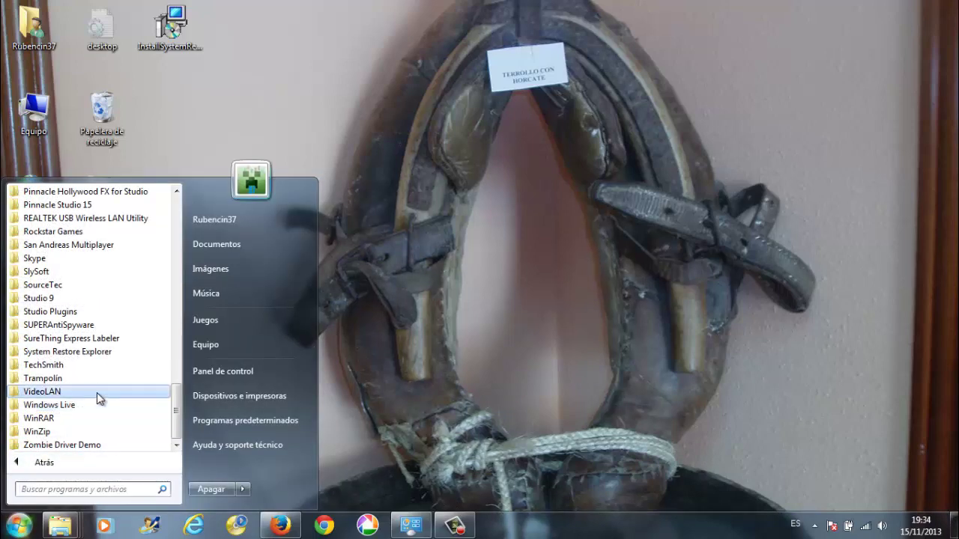
left_click(105, 352)
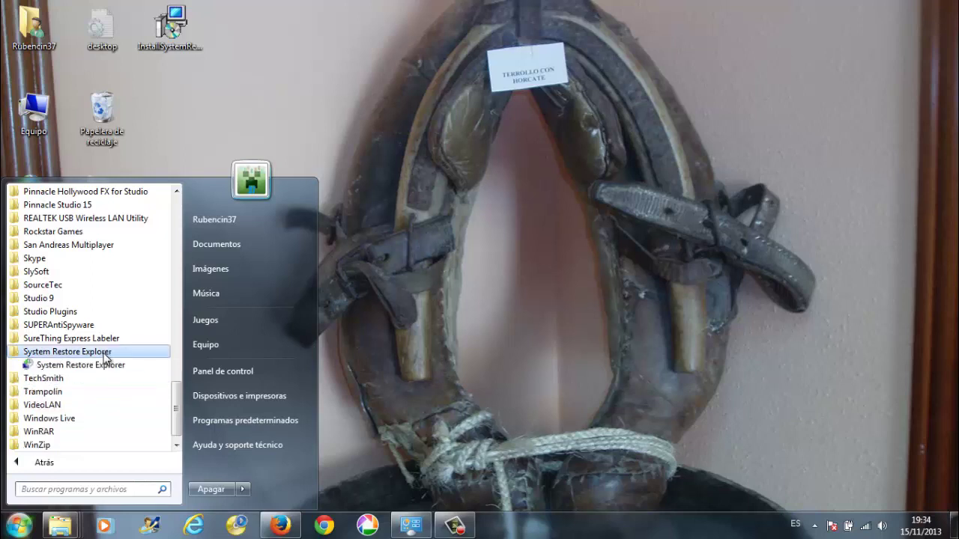
left_click(100, 365)
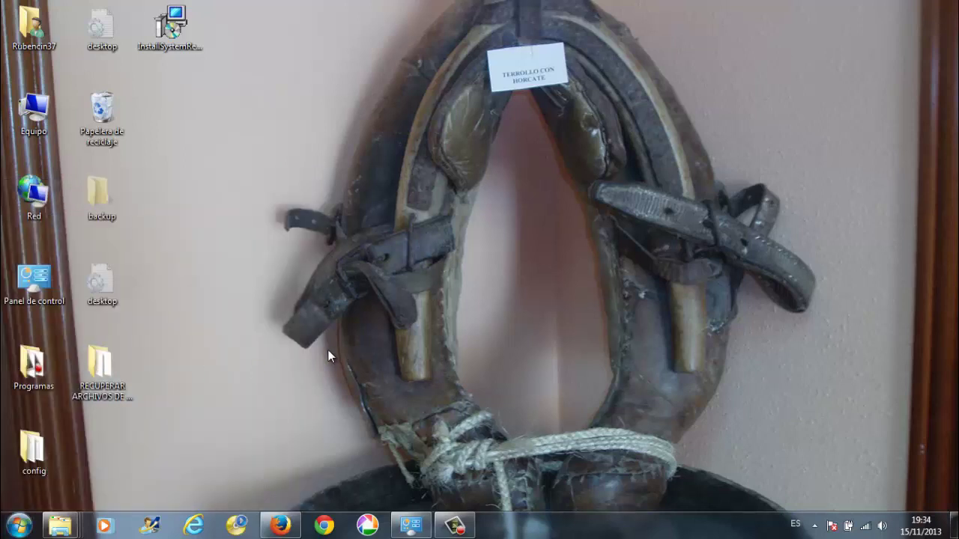
left_click(247, 367)
Open the properties of Equipo and go to its system protection settings (Protección del sistema)
left_click(33, 112)
right_click(31, 116)
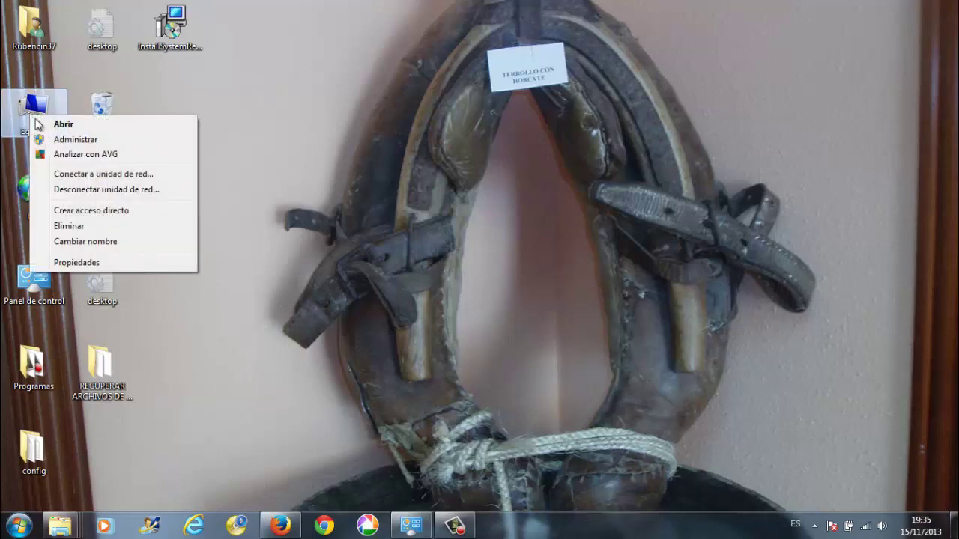
left_click(87, 264)
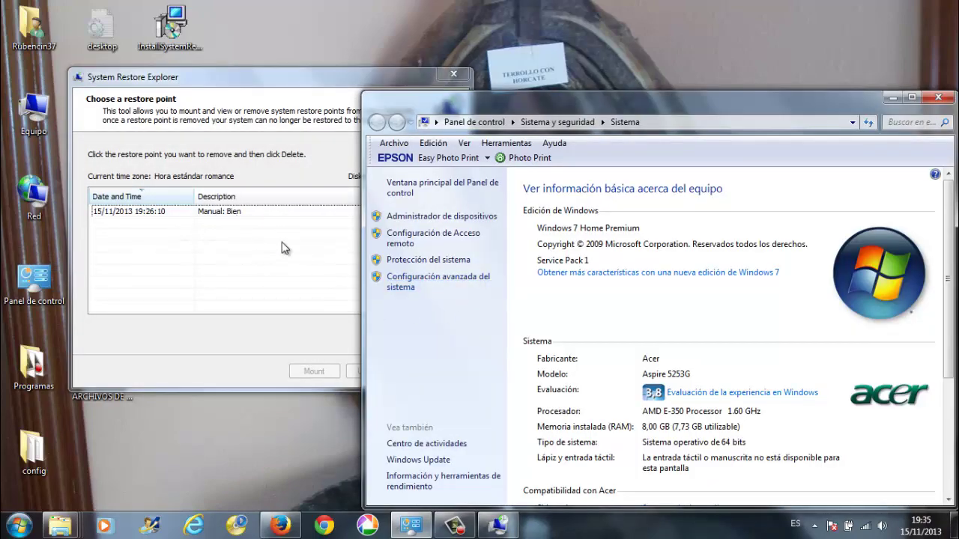
left_click(433, 262)
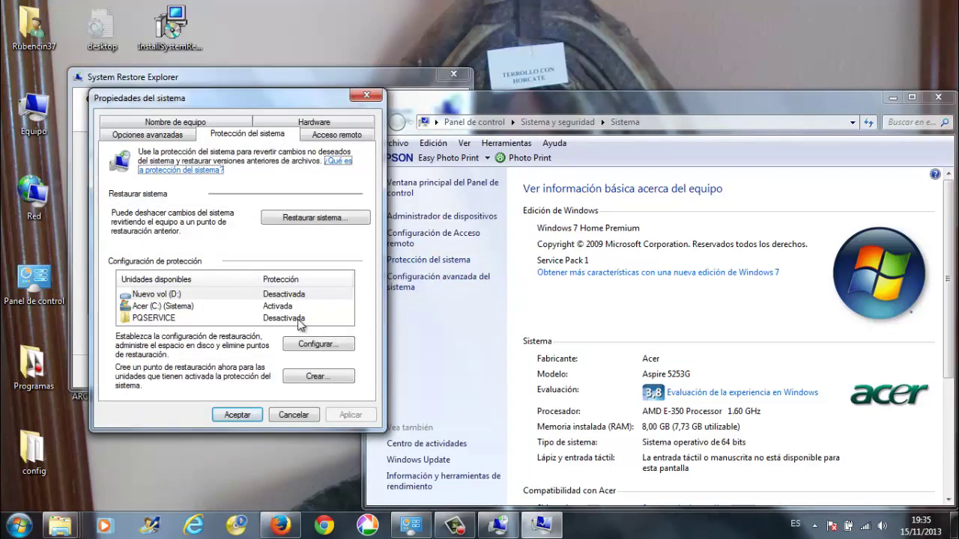
Configure protection for Acer (C:) with "Restaurar configuración del sistema y versiones anteriores de archivos" and accept it
left_click(191, 306)
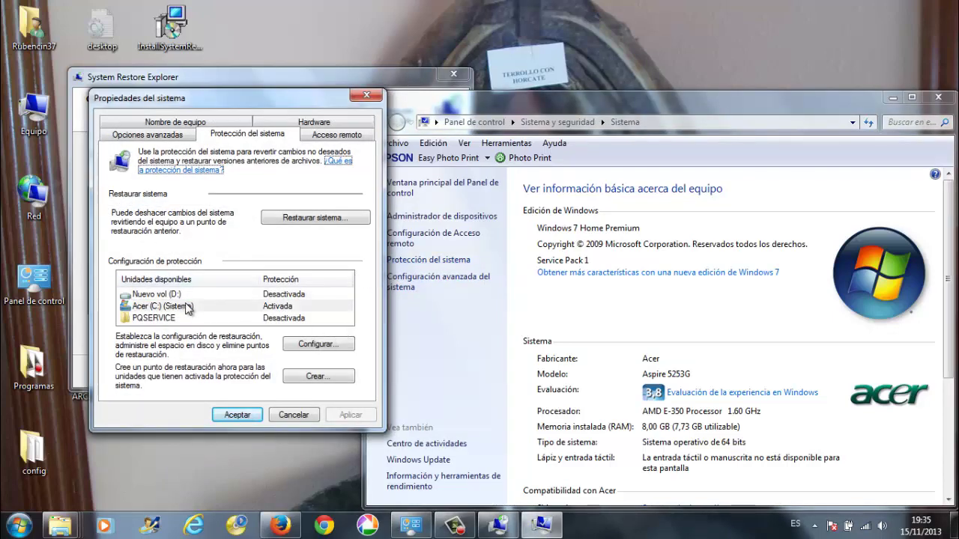
left_click(326, 347)
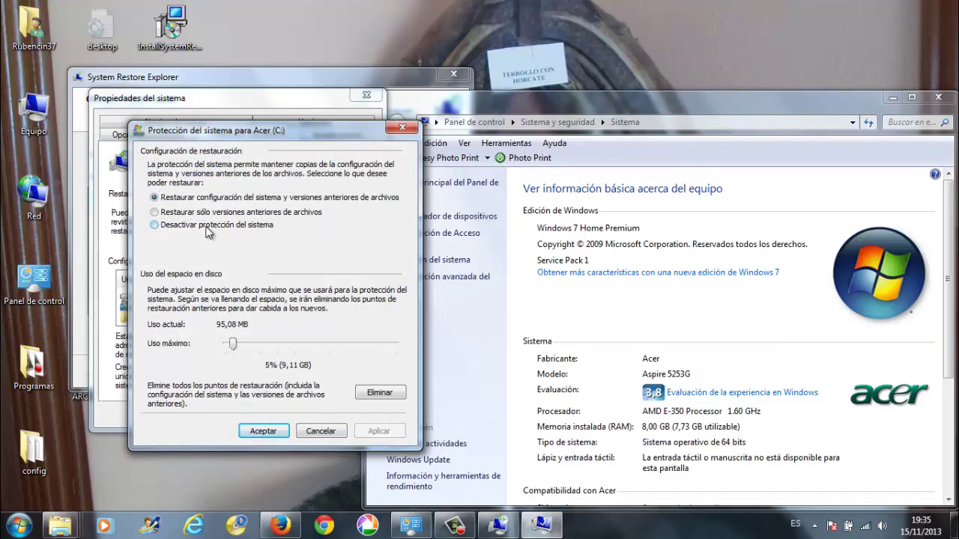
left_click(207, 228)
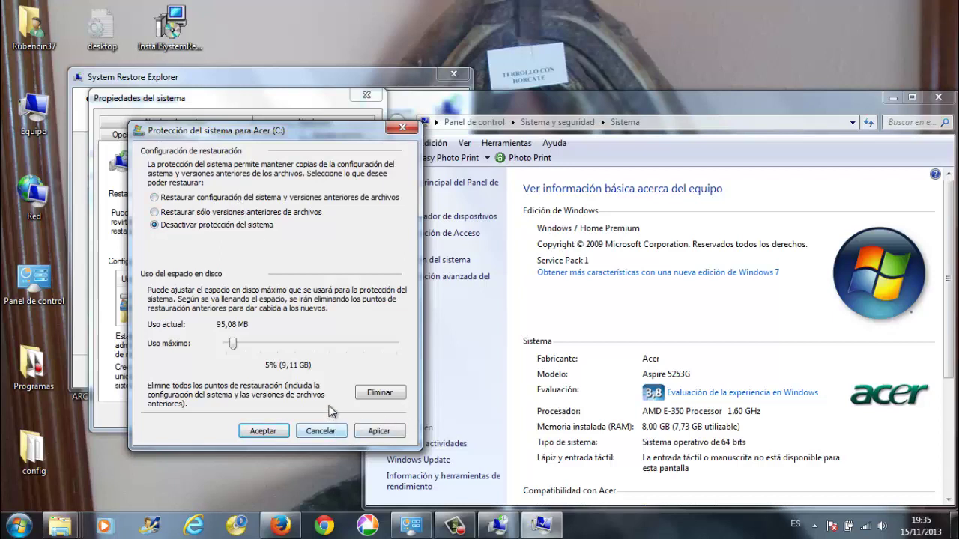
left_click(253, 198)
left_click(263, 431)
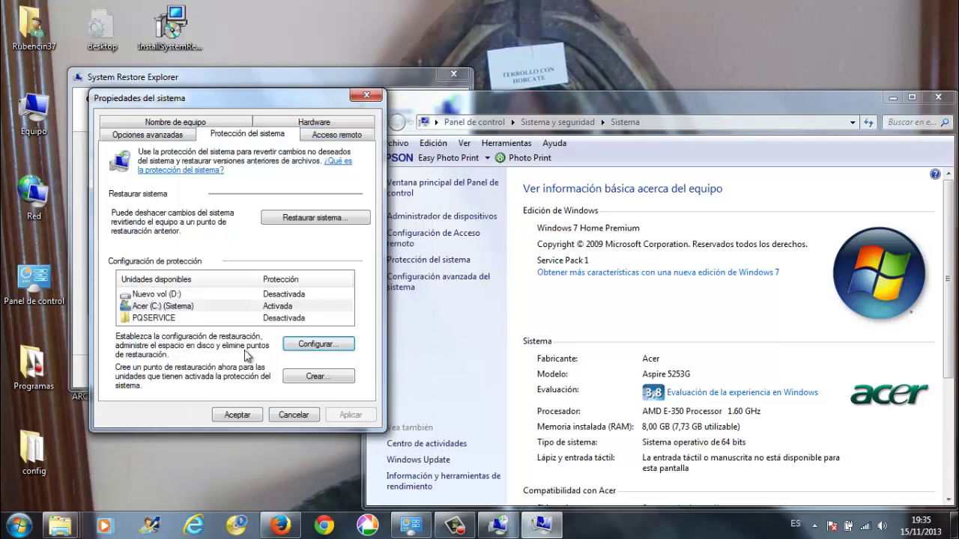
Create a restore point with the description "Bien2" and close the completion message
left_click(318, 376)
left_click(213, 201)
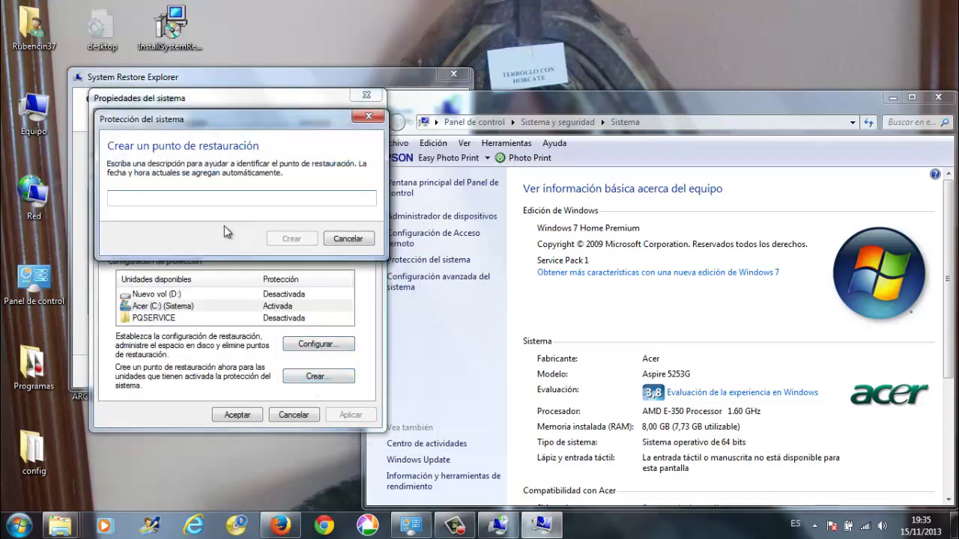
key("Caps_Lock")
type("Bl")
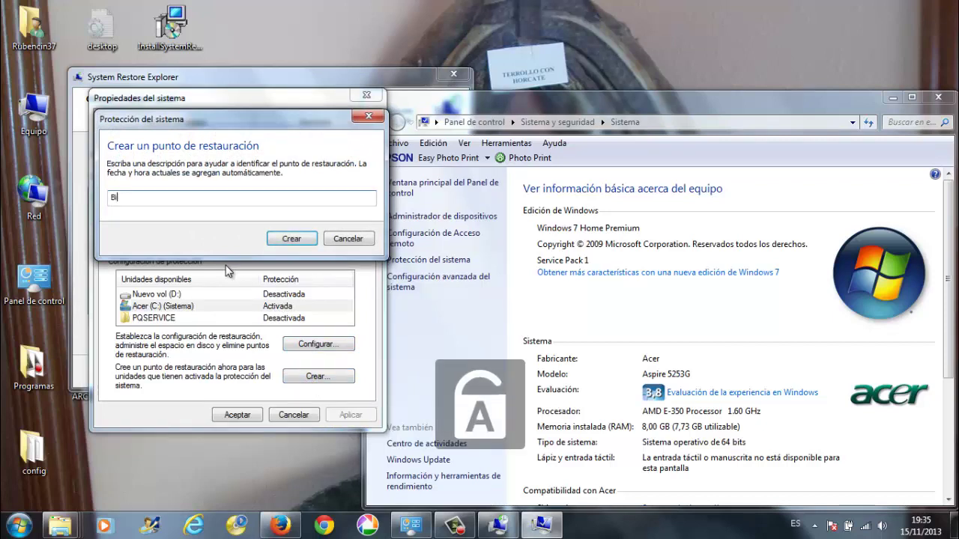
type("en2")
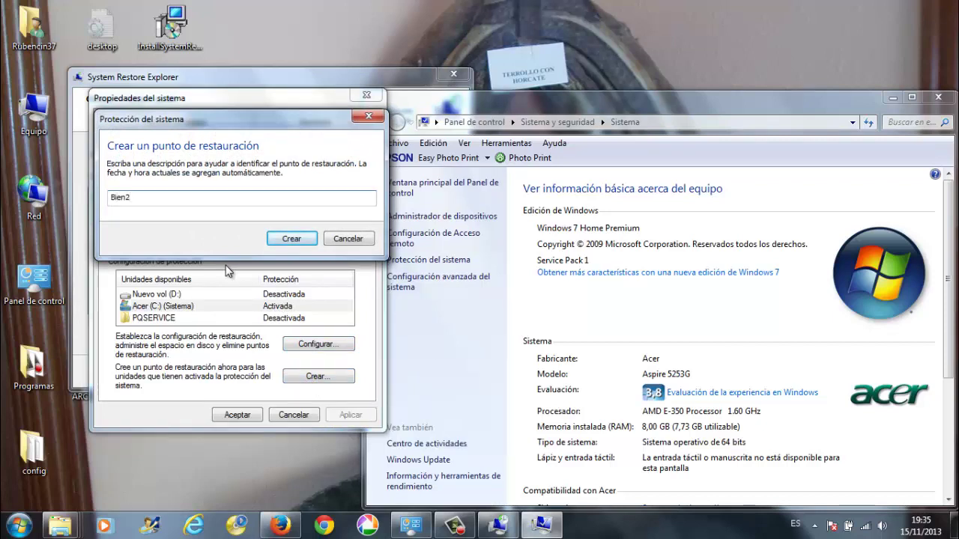
left_click(293, 238)
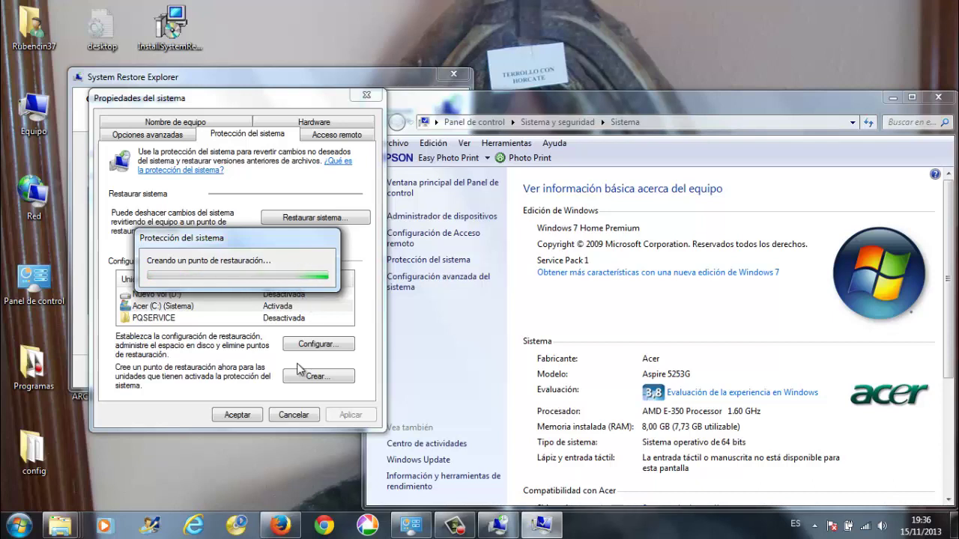
left_click(324, 275)
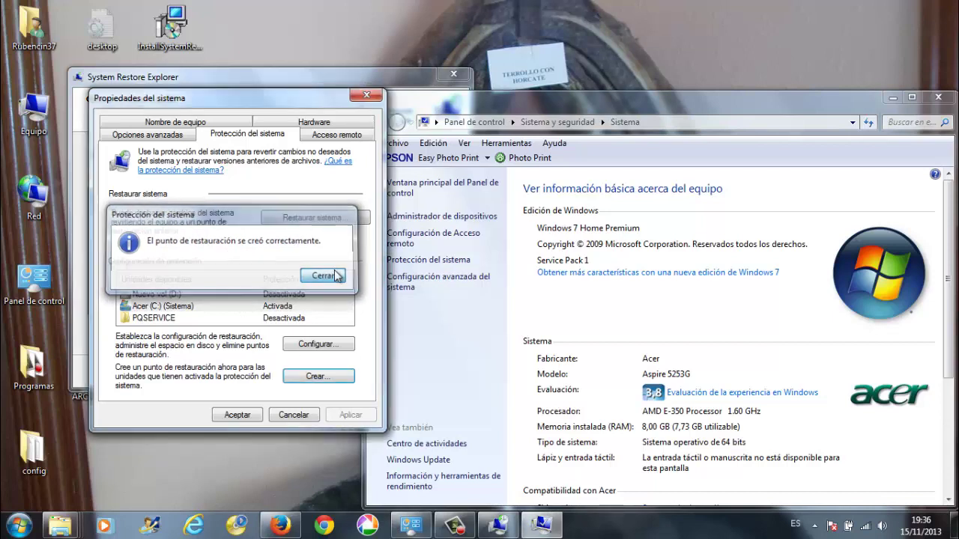
Close System Restore Explorer, relaunch it from the installed programs and allow it to make changes to the computer
left_click(531, 525)
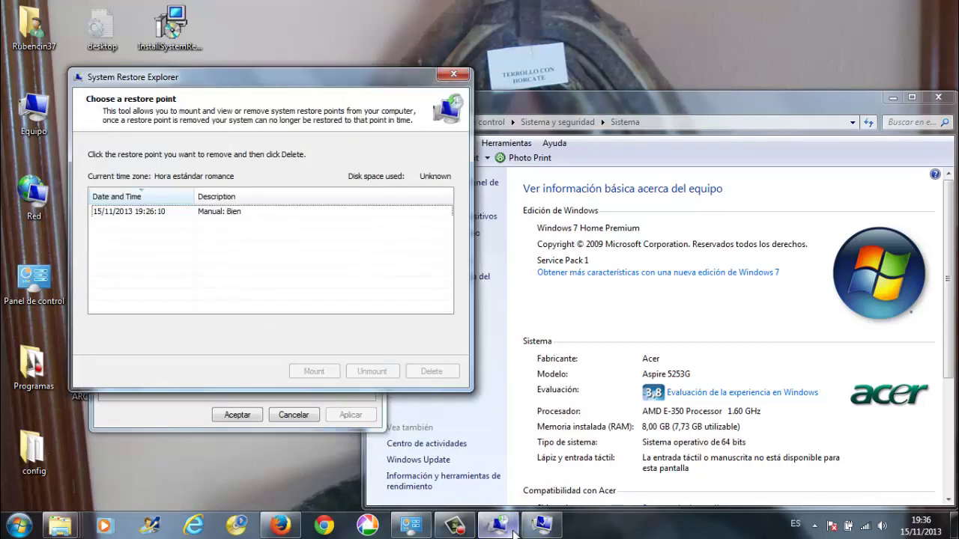
left_click(454, 74)
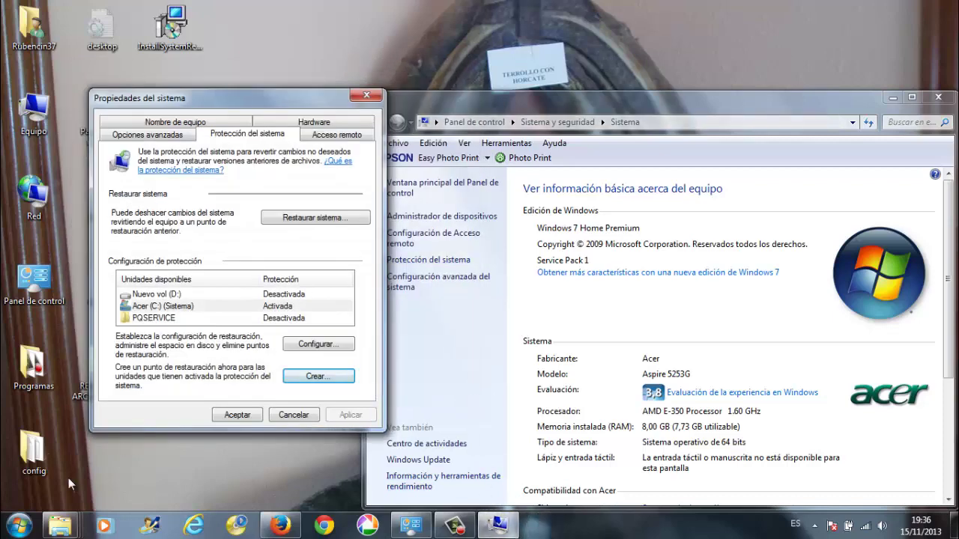
left_click(19, 525)
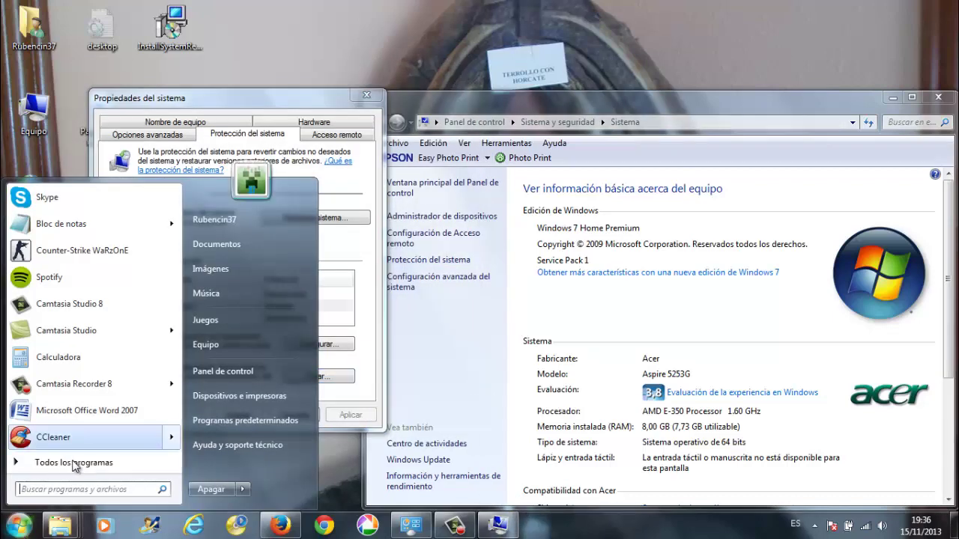
left_click(85, 465)
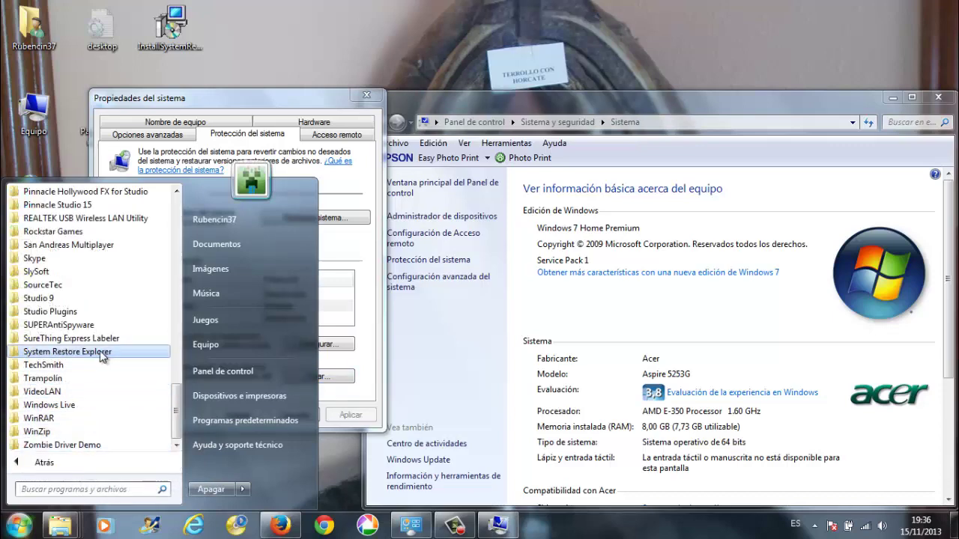
left_click(103, 357)
left_click(89, 378)
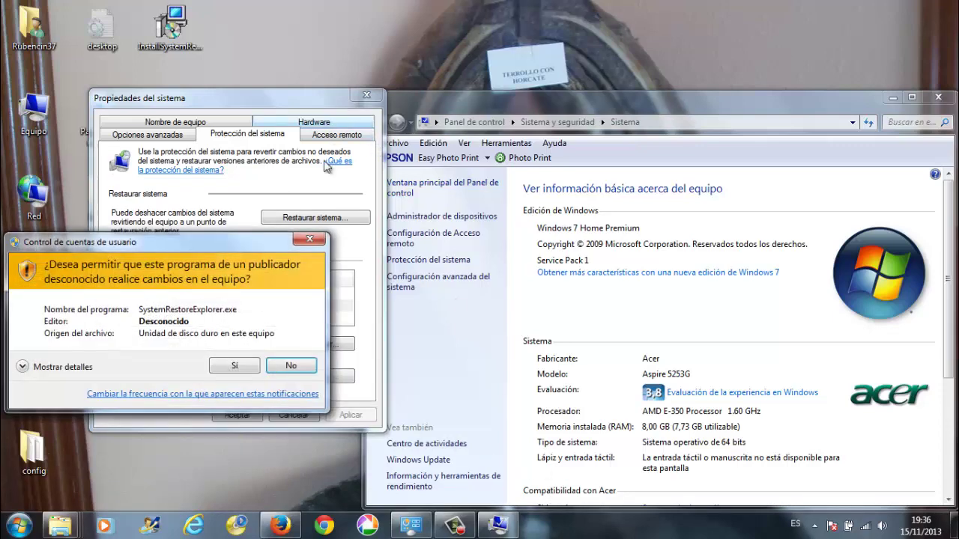
left_click(236, 367)
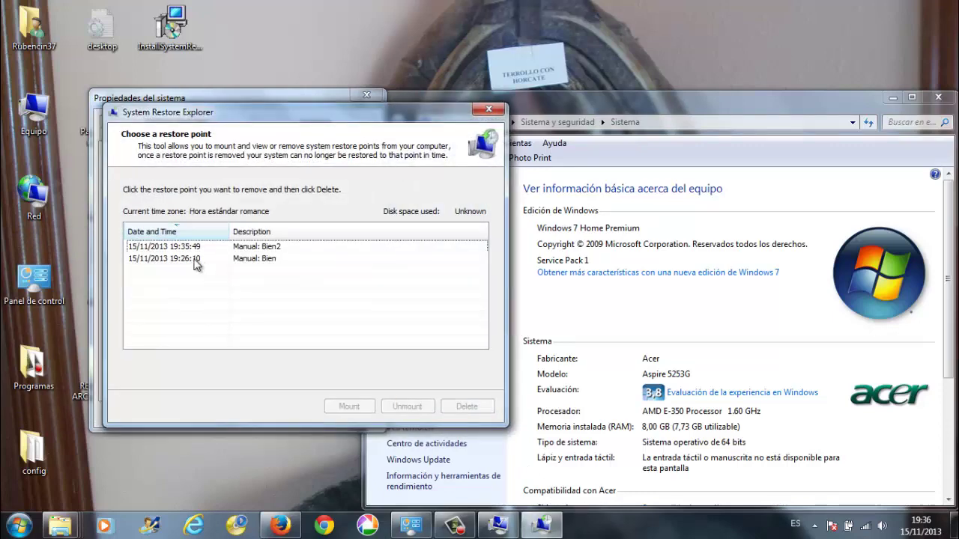
Try to mount the "Manual: Bien2" restore point, briefly check the Windows repair video in Firefox, and select that restore point again
left_click(192, 260)
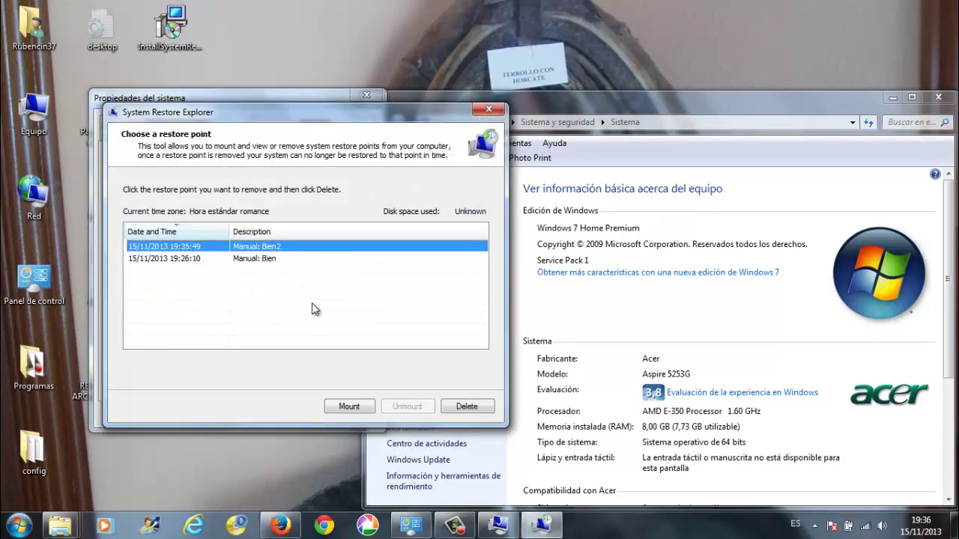
left_click(352, 409)
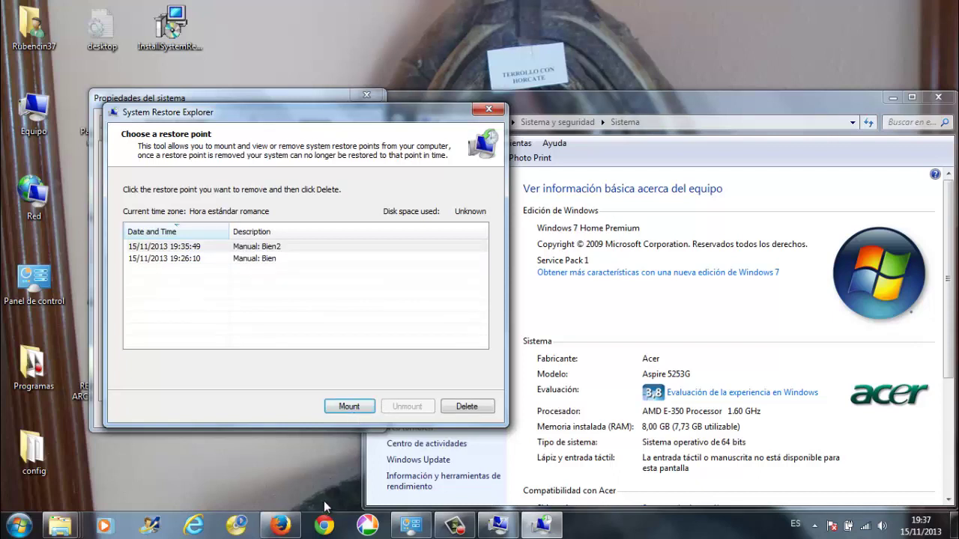
left_click(283, 528)
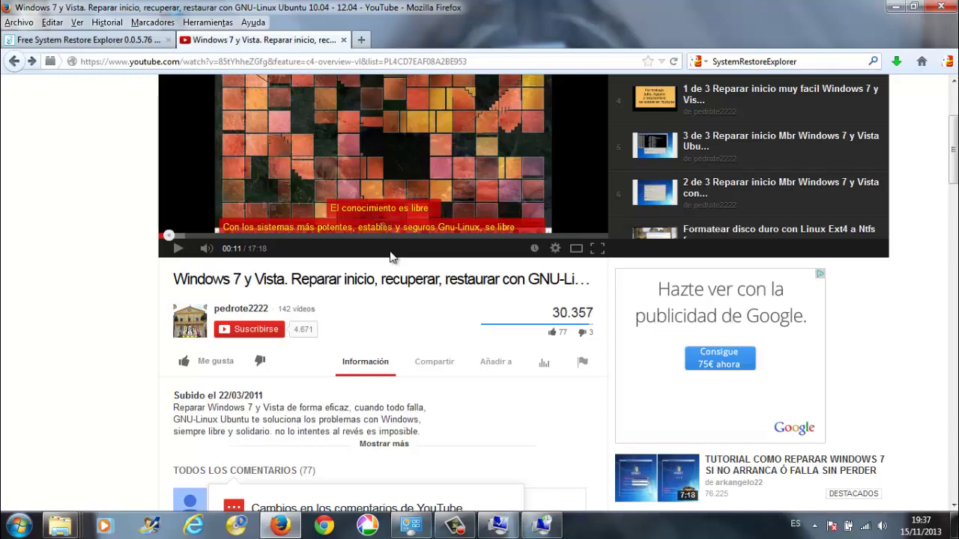
left_click(895, 7)
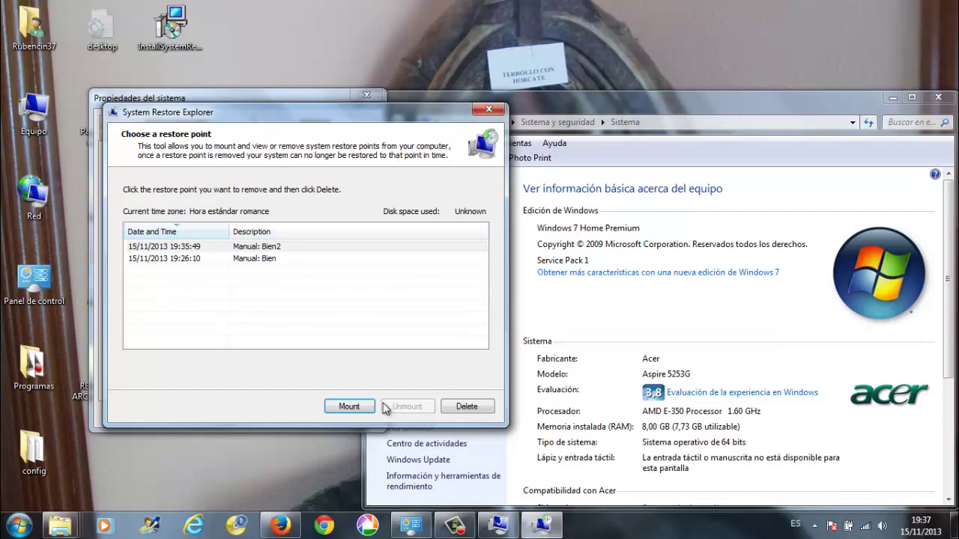
left_click(263, 249)
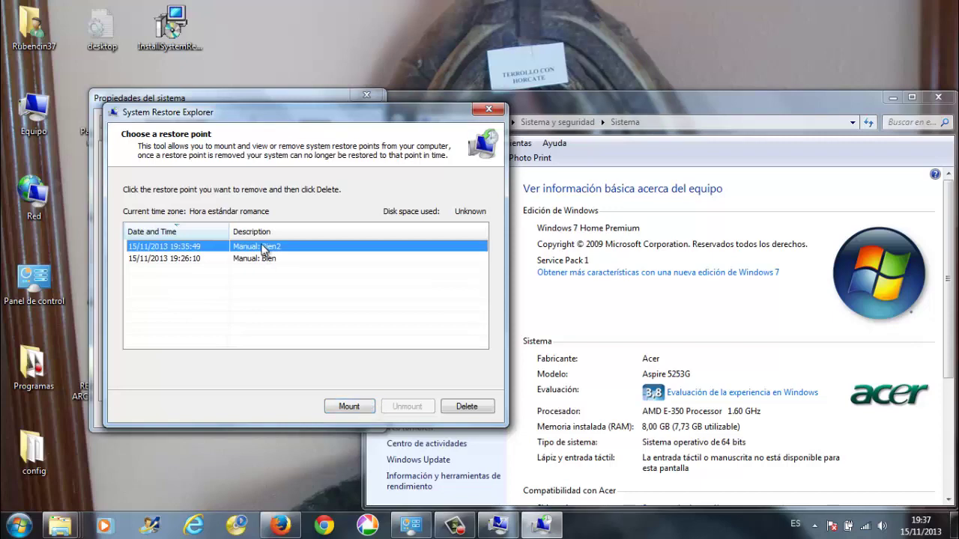
Switch to Firefox, open the Información page of the repair video's channel and examine its description, links and featured channels
left_click(285, 528)
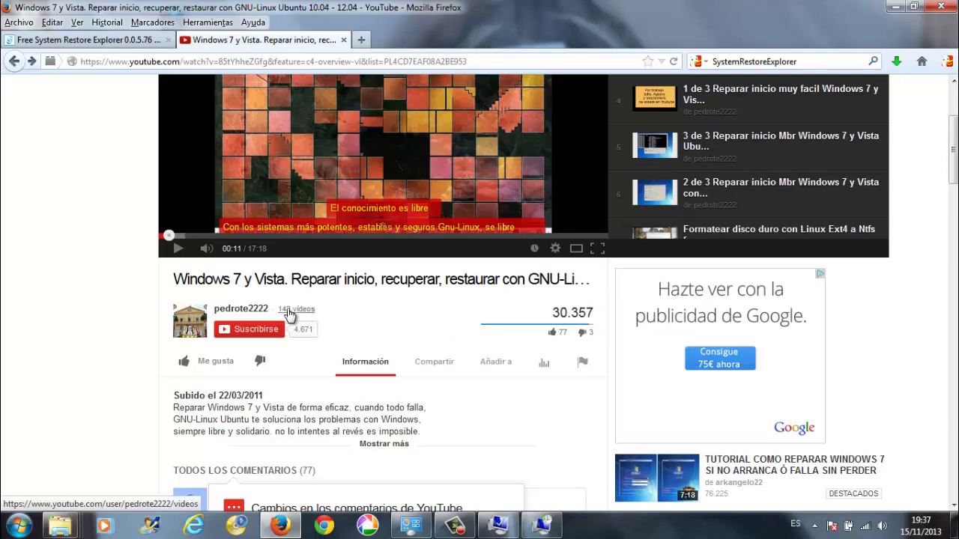
left_click(258, 313)
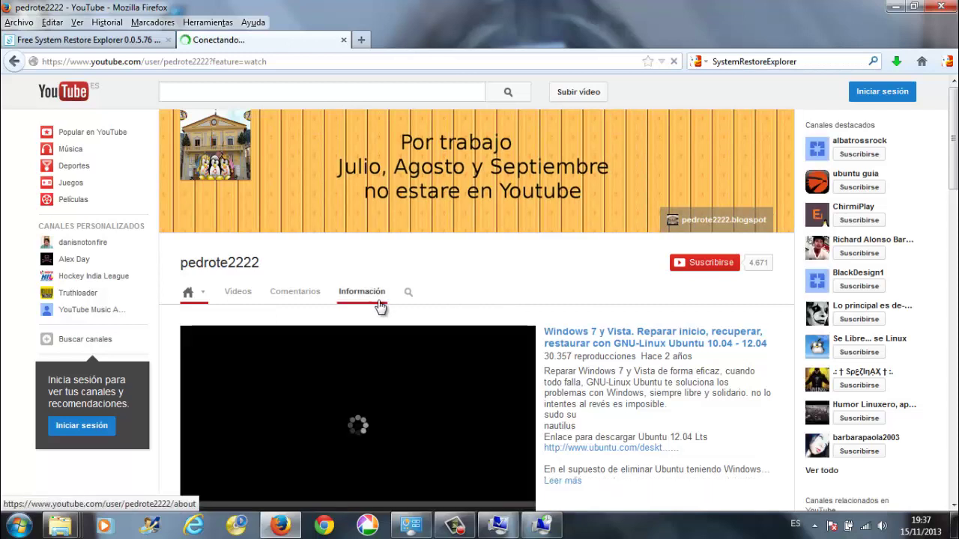
left_click(361, 294)
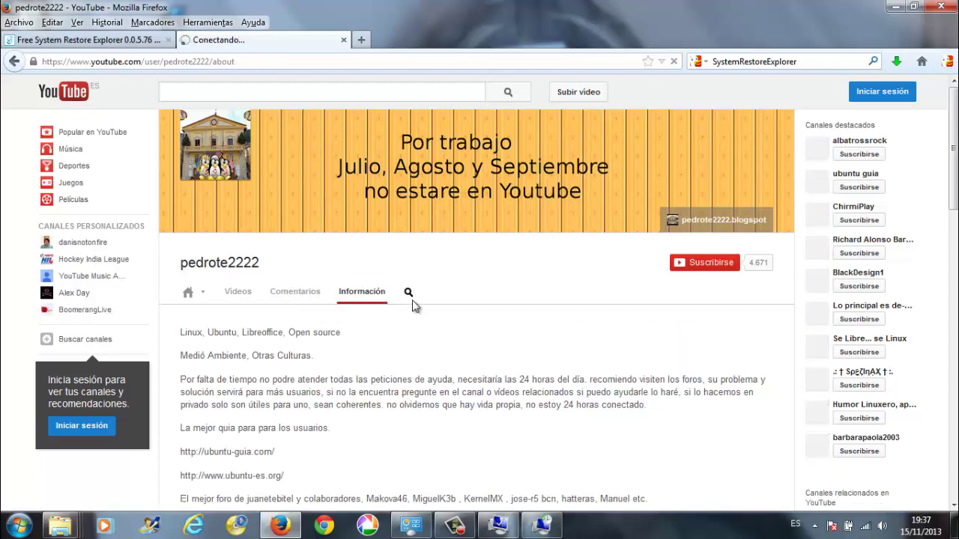
scroll(431, 337, "down", 2)
scroll(430, 337, "down", 4)
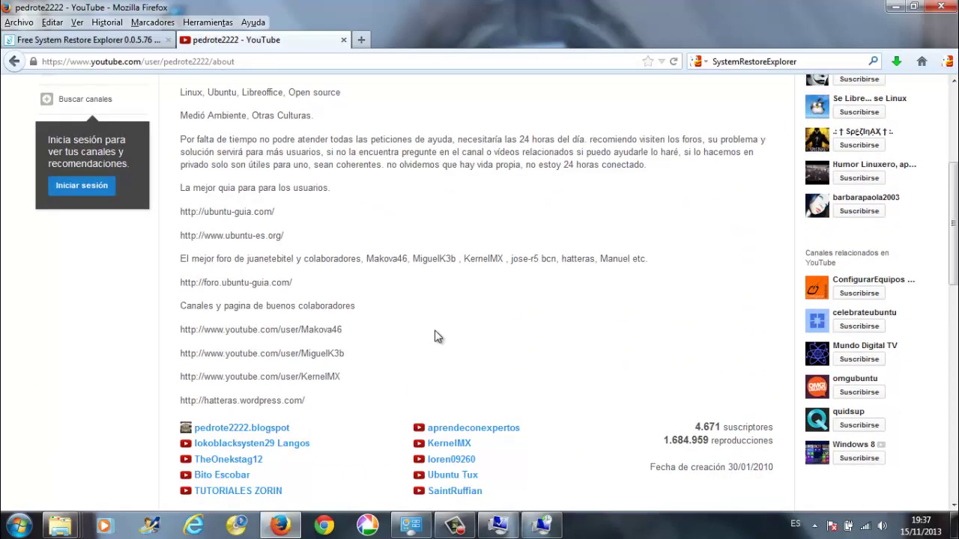
scroll(438, 339, "down", 6)
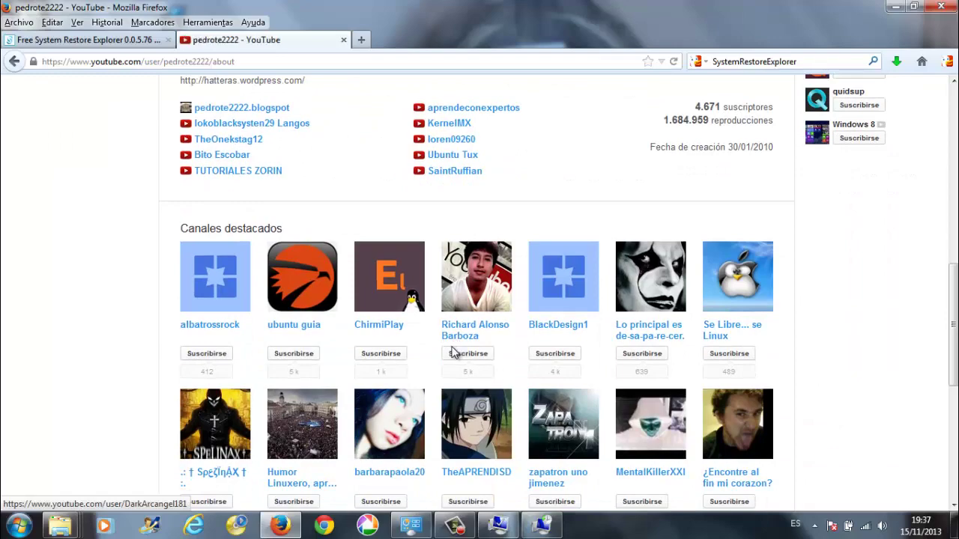
scroll(450, 350, "down", 4)
scroll(458, 385, "up", 8)
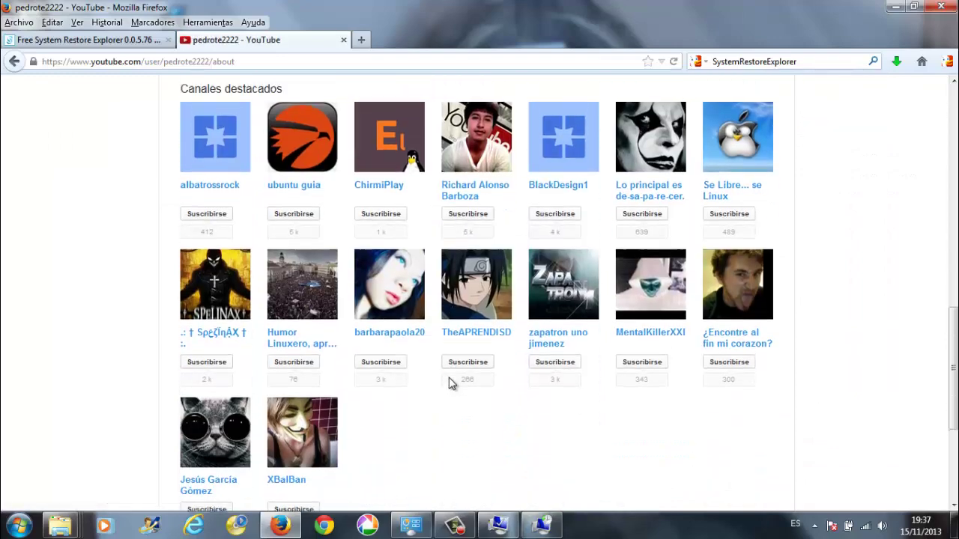
scroll(457, 386, "up", 8)
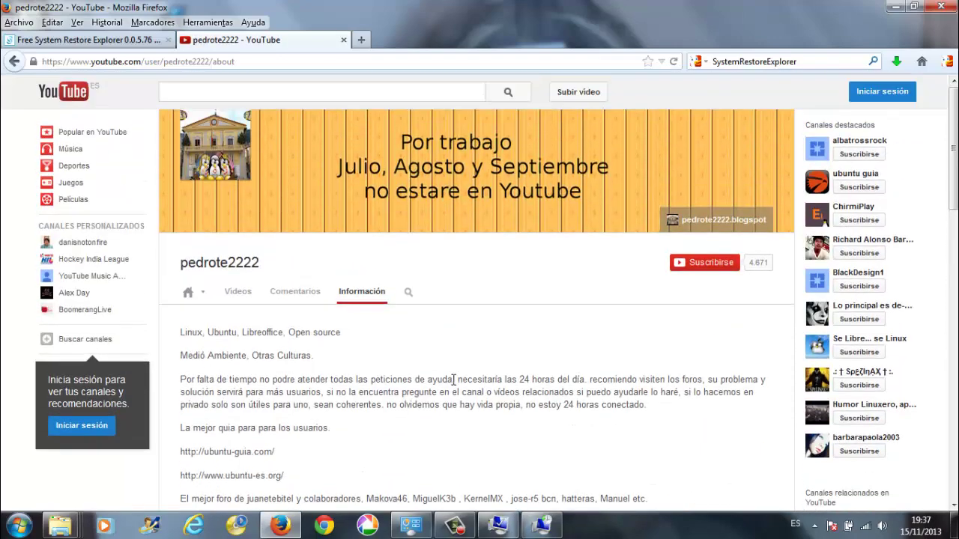
scroll(452, 379, "down", 6)
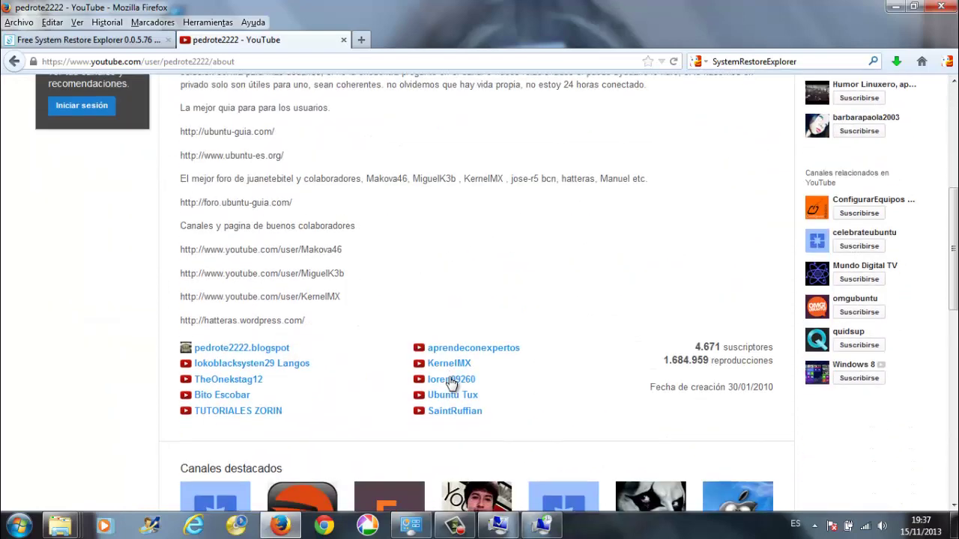